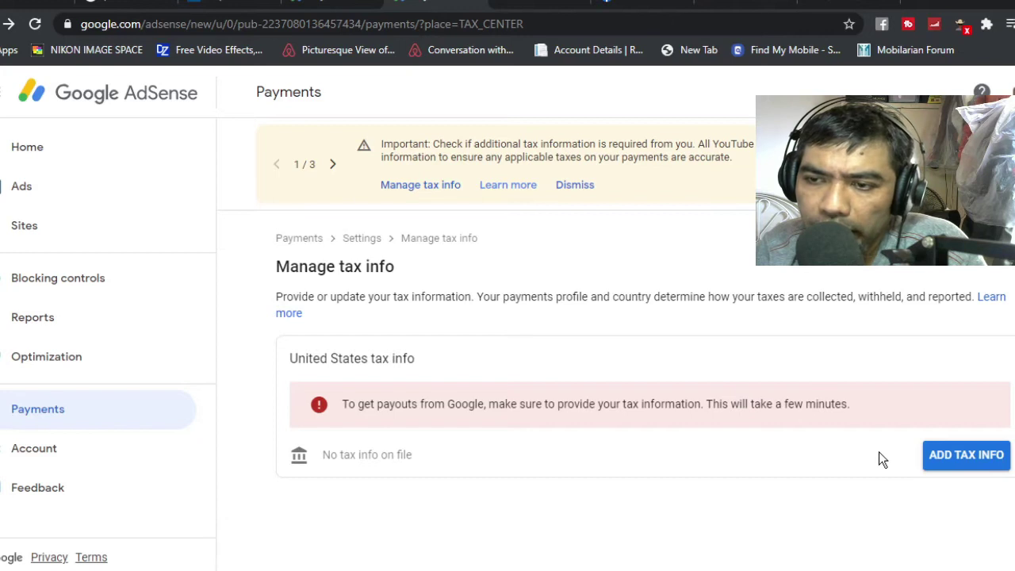
Start adding United States tax info, choosing an Individual account and answering No to being a US citizen or resident
{"action": "left_click", "coordinate": [968, 464]}
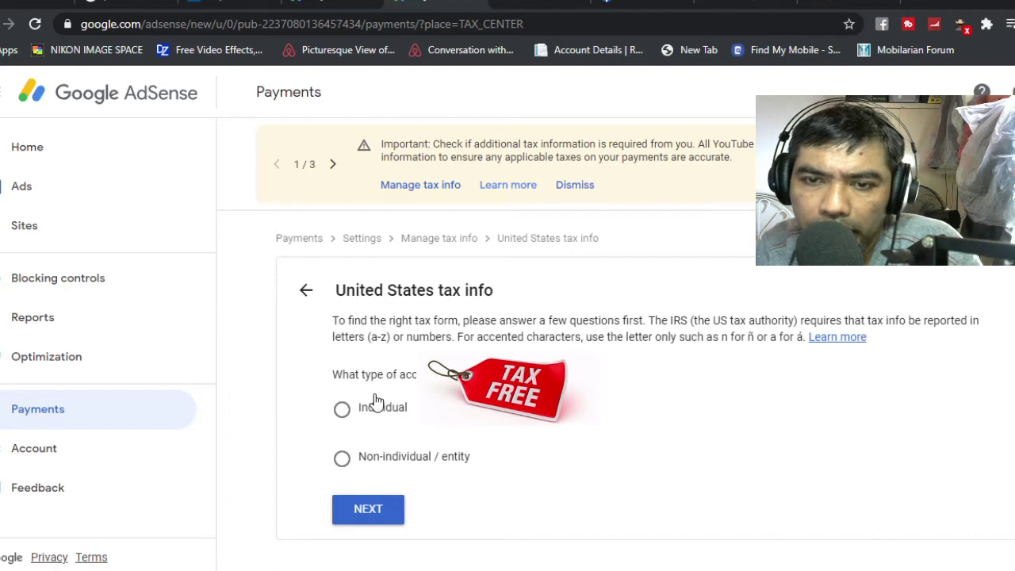
{"action": "left_click", "coordinate": [342, 412]}
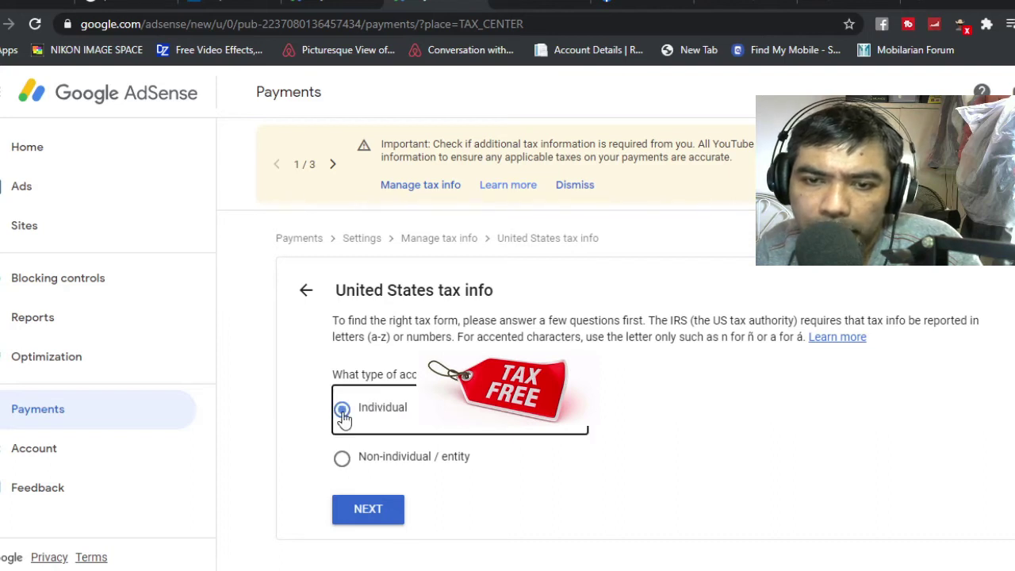
{"action": "left_click", "coordinate": [389, 510]}
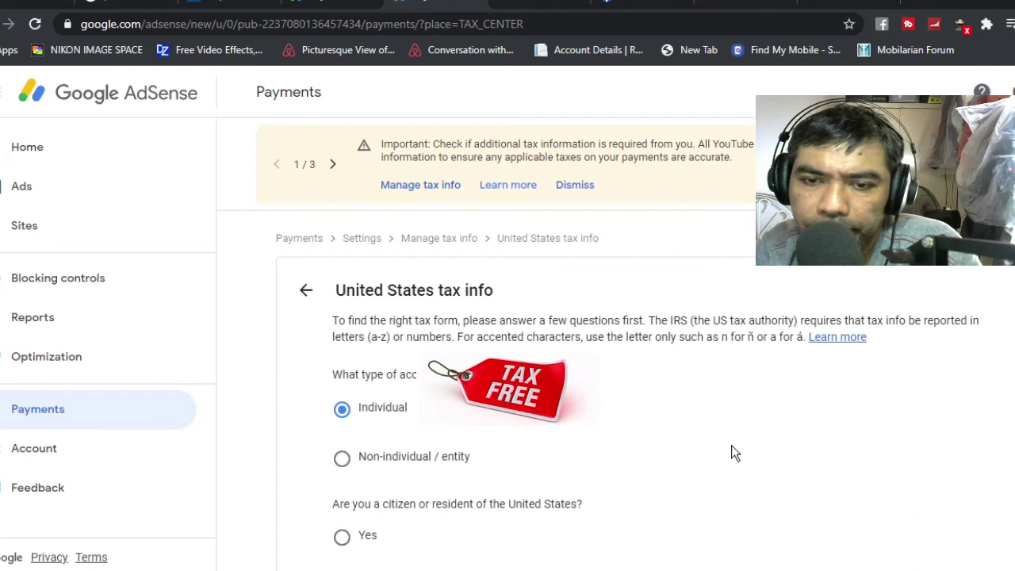
{"action": "scroll", "coordinate": [731, 445], "scroll_direction": "down", "scroll_amount": 1}
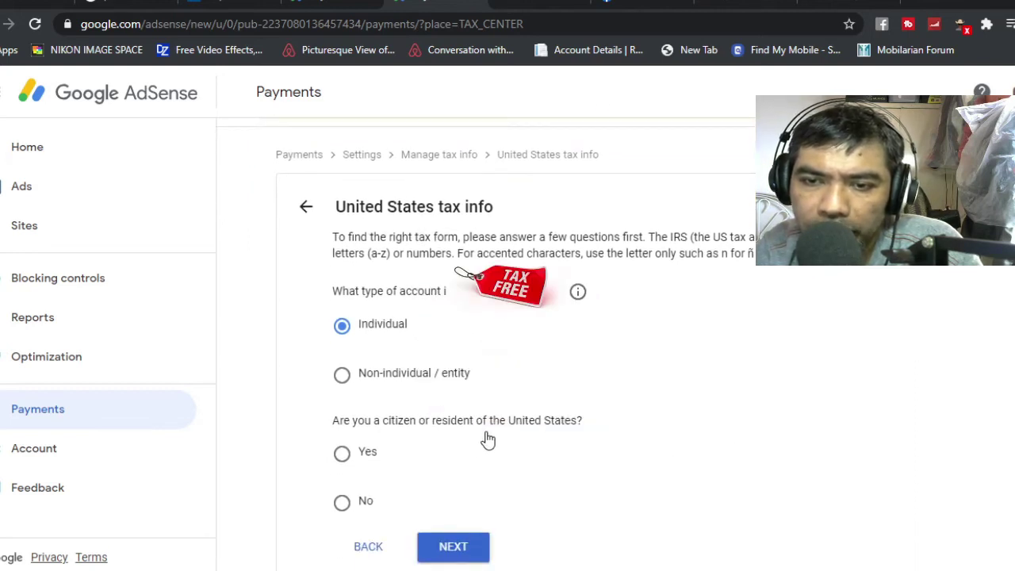
{"action": "left_click", "coordinate": [342, 502]}
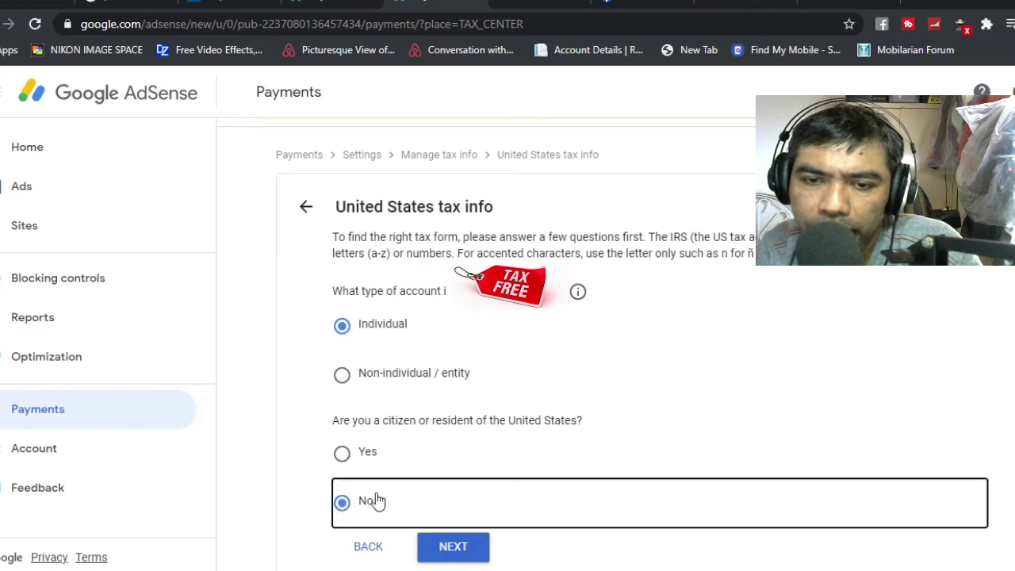
{"action": "left_click", "coordinate": [455, 545]}
Select W-8BEN as the W-8 tax form type and start the form
{"action": "scroll", "coordinate": [738, 436], "scroll_direction": "down", "scroll_amount": 1}
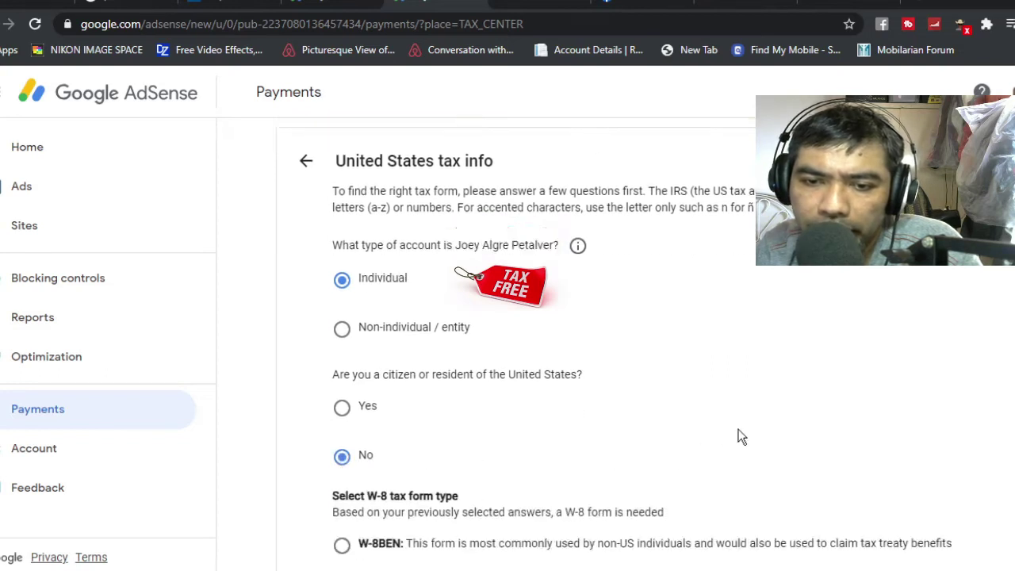
{"action": "scroll", "coordinate": [738, 436], "scroll_direction": "down", "scroll_amount": 2}
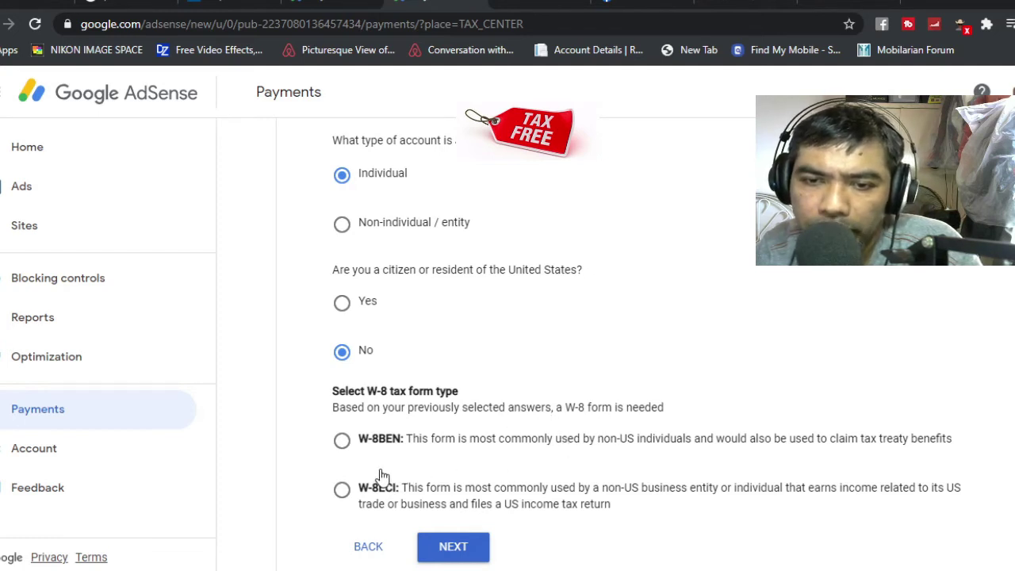
{"action": "left_click", "coordinate": [343, 445]}
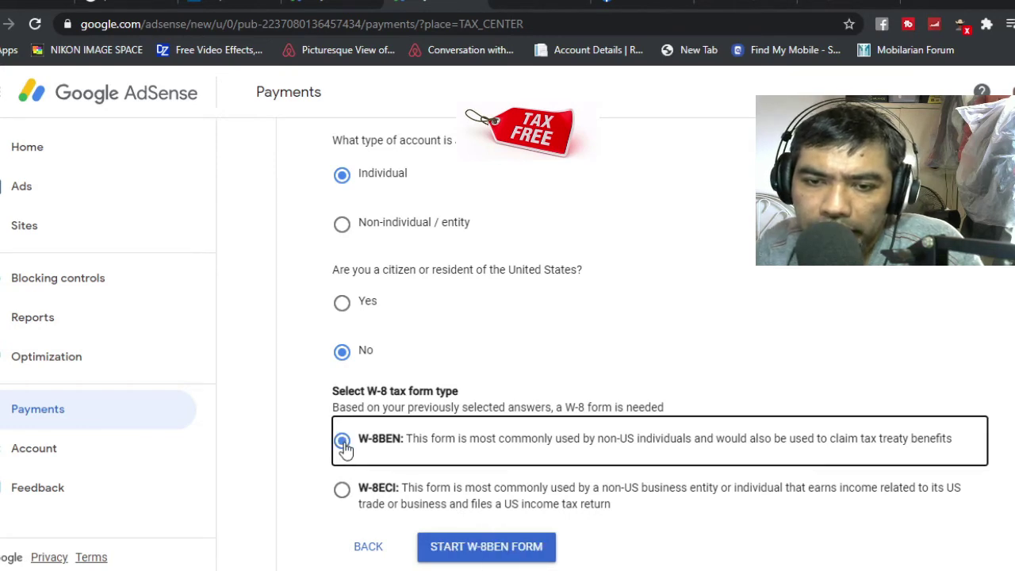
{"action": "left_click", "coordinate": [491, 557]}
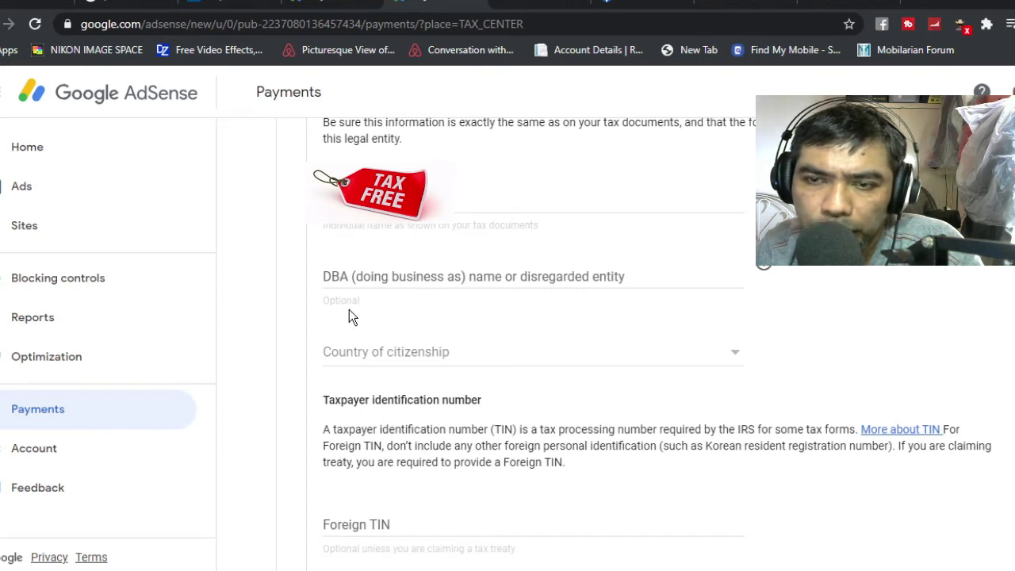
Set the country of citizenship to Philippines
{"action": "left_click", "coordinate": [426, 358]}
{"action": "scroll", "coordinate": [433, 340], "scroll_direction": "down", "scroll_amount": 15}
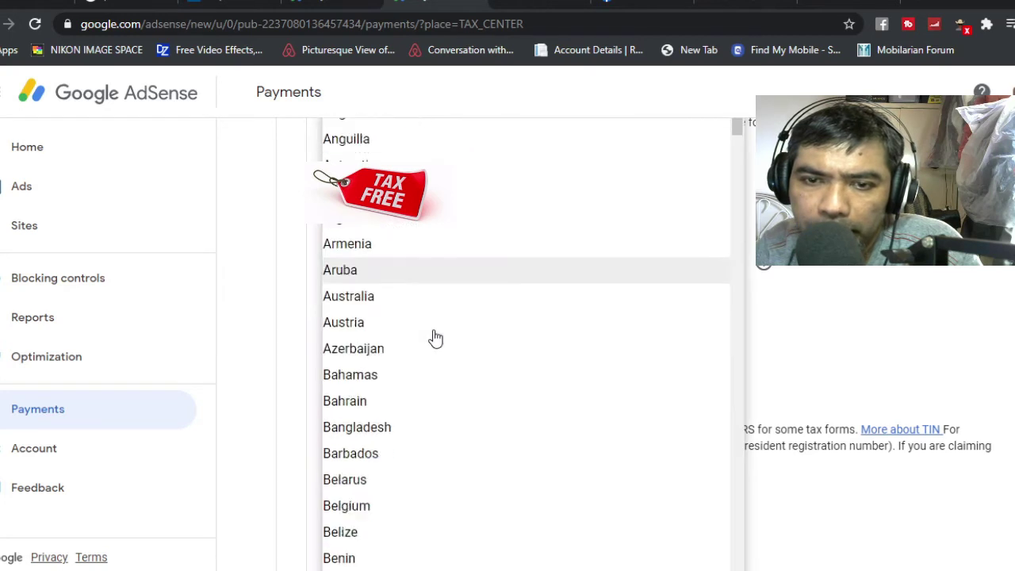
{"action": "scroll", "coordinate": [435, 339], "scroll_direction": "down", "scroll_amount": 5}
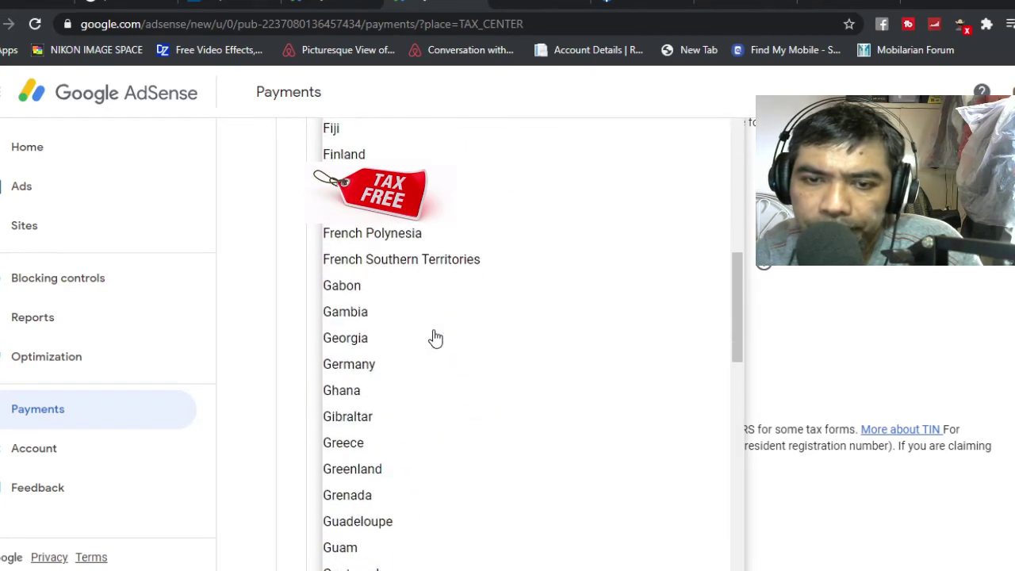
{"action": "scroll", "coordinate": [436, 339], "scroll_direction": "up", "scroll_amount": 1}
{"action": "scroll", "coordinate": [435, 339], "scroll_direction": "down", "scroll_amount": 9}
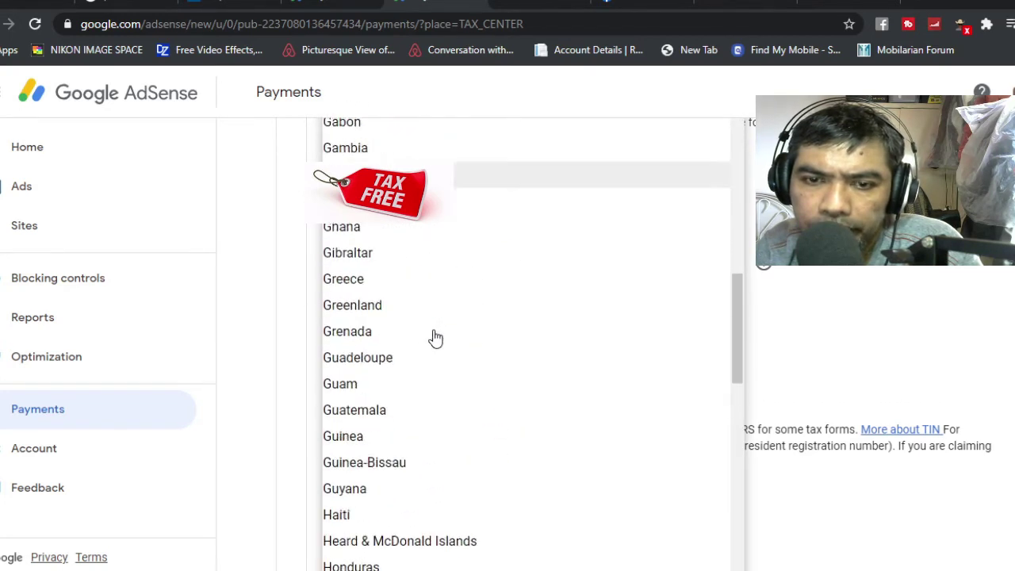
{"action": "scroll", "coordinate": [435, 338], "scroll_direction": "down", "scroll_amount": 15}
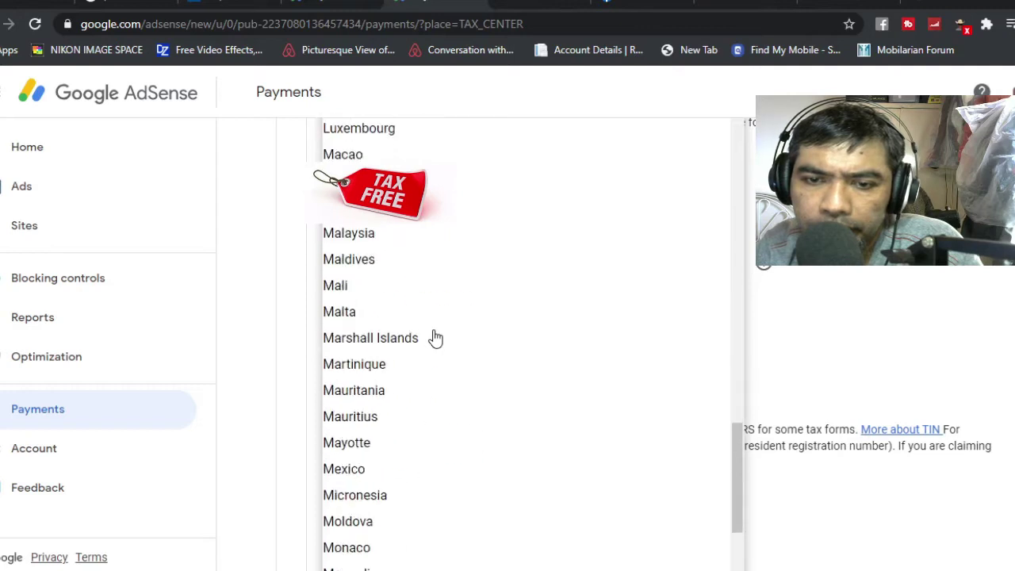
{"action": "scroll", "coordinate": [433, 338], "scroll_direction": "down", "scroll_amount": 5}
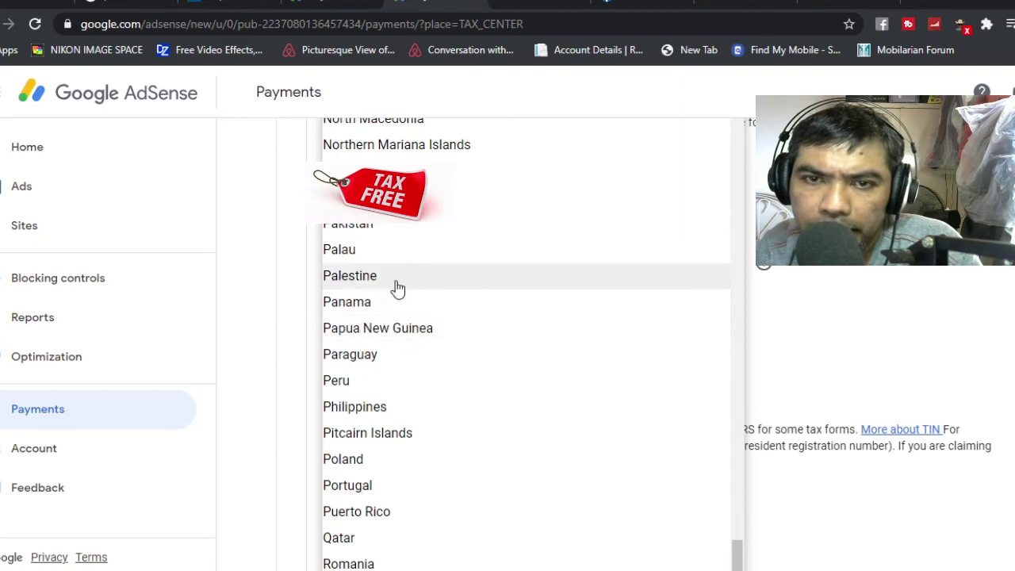
{"action": "left_click", "coordinate": [377, 411]}
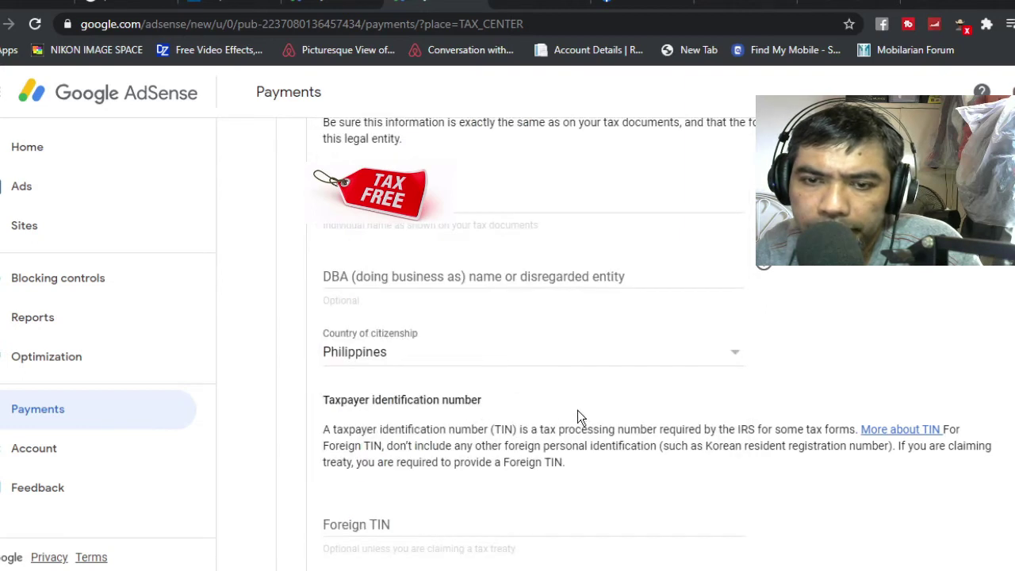
Enter the foreign taxpayer identification number, leave the US ITIN or SSN blank, and continue to the Address section
{"action": "scroll", "coordinate": [623, 391], "scroll_direction": "down", "scroll_amount": 2}
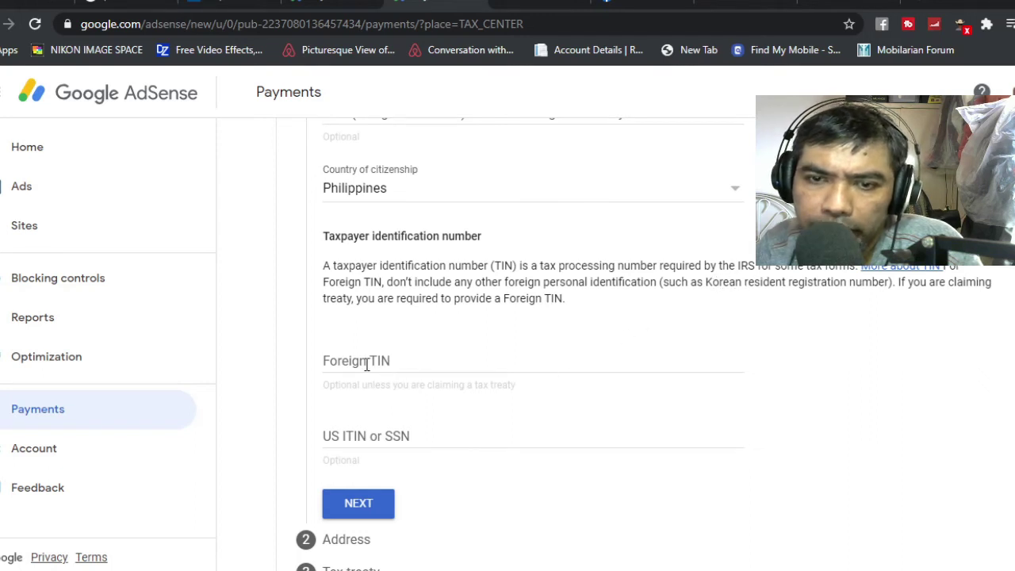
{"action": "scroll", "coordinate": [384, 355], "scroll_direction": "up", "scroll_amount": 2}
{"action": "scroll", "coordinate": [384, 353], "scroll_direction": "down", "scroll_amount": 3}
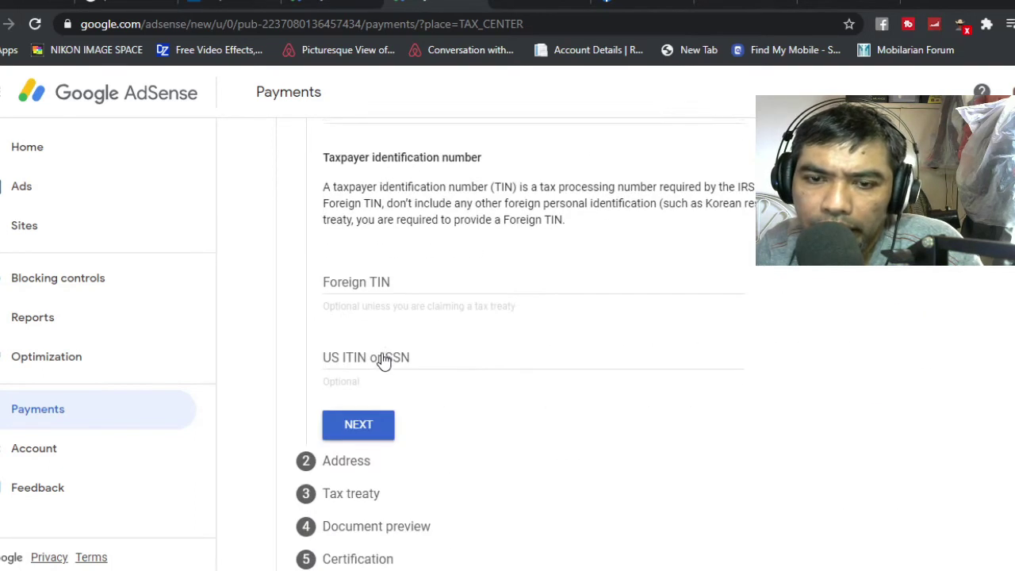
{"action": "left_click", "coordinate": [365, 282]}
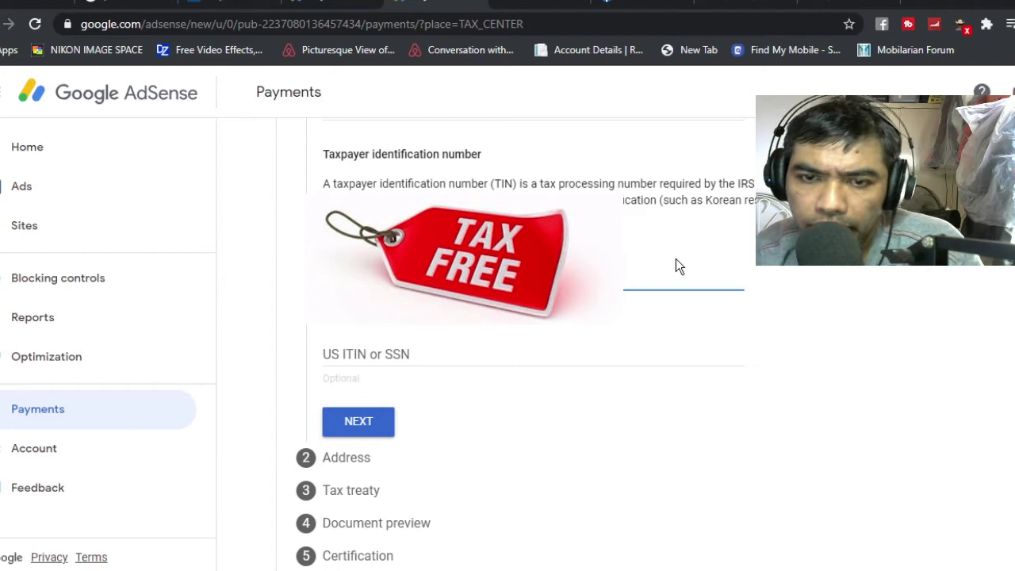
{"action": "scroll", "coordinate": [485, 418], "scroll_direction": "down", "scroll_amount": 1}
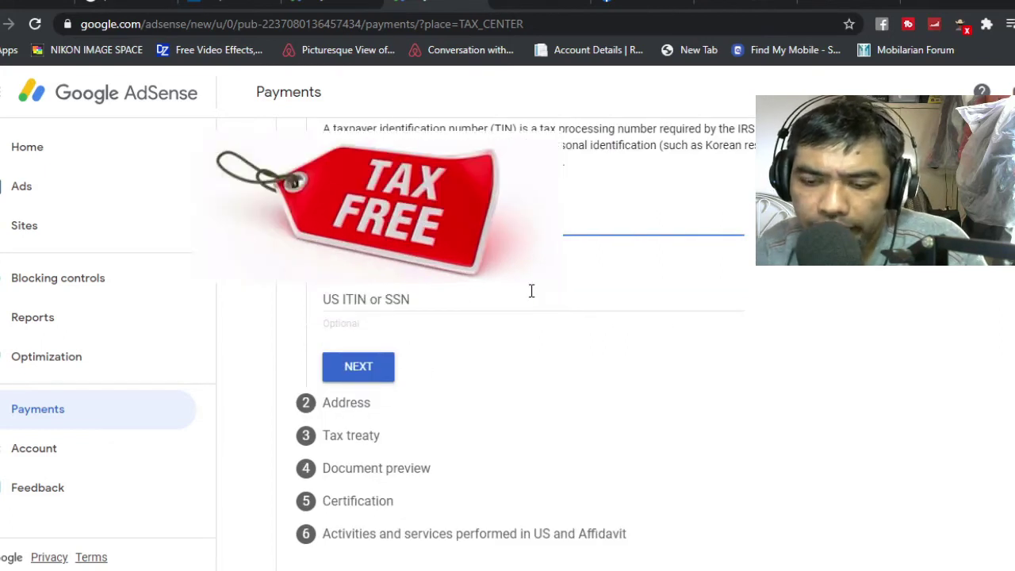
{"action": "left_click", "coordinate": [361, 366]}
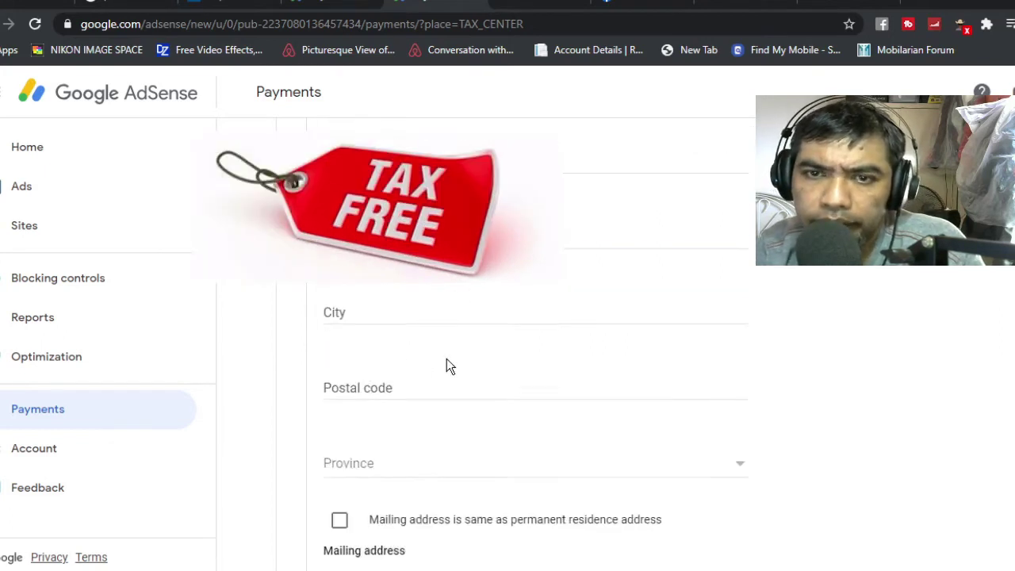
Fill in the permanent residence address, including the street, city, postal code and province
{"action": "scroll", "coordinate": [453, 357], "scroll_direction": "down", "scroll_amount": 3}
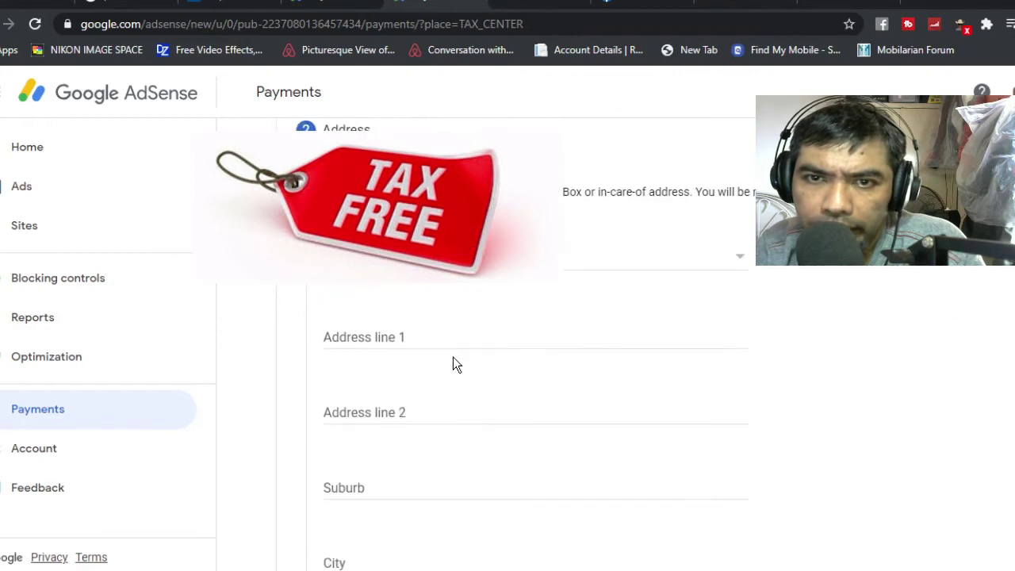
{"action": "scroll", "coordinate": [453, 357], "scroll_direction": "up", "scroll_amount": 3}
{"action": "scroll", "coordinate": [453, 357], "scroll_direction": "down", "scroll_amount": 2}
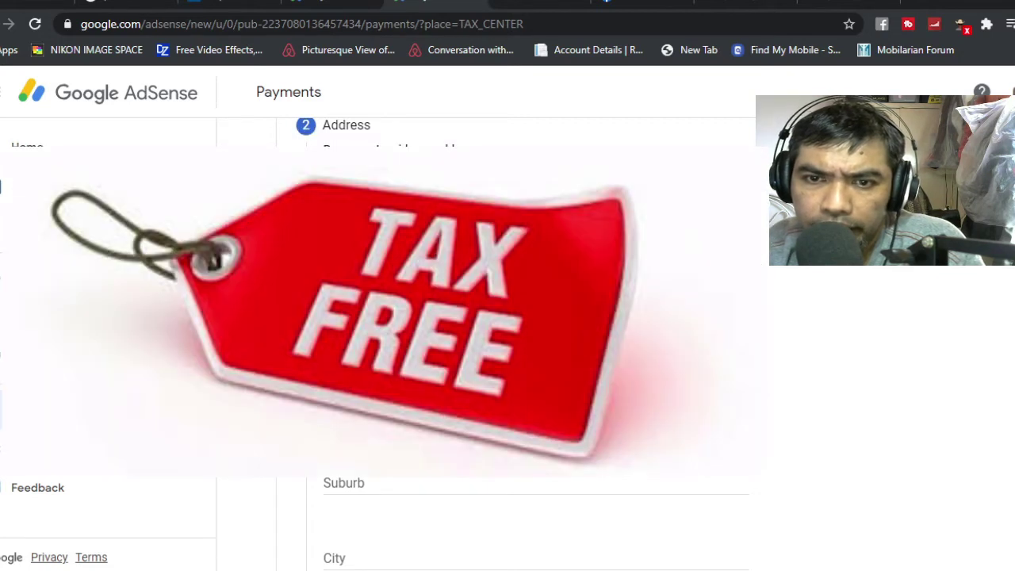
{"action": "key", "text": "Return"}
{"action": "scroll", "coordinate": [536, 515], "scroll_direction": "down", "scroll_amount": 1}
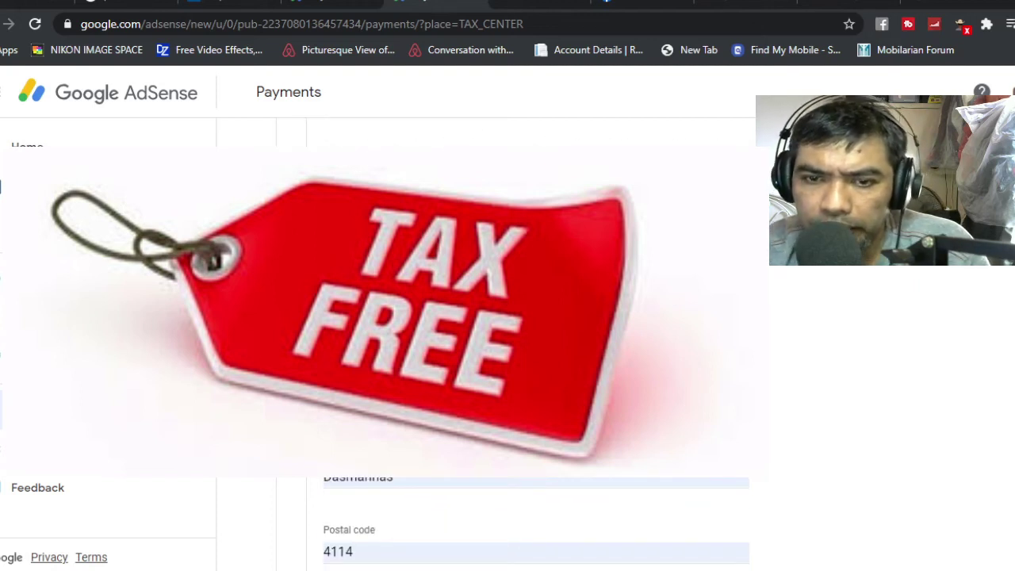
{"action": "scroll", "coordinate": [829, 432], "scroll_direction": "down", "scroll_amount": 1}
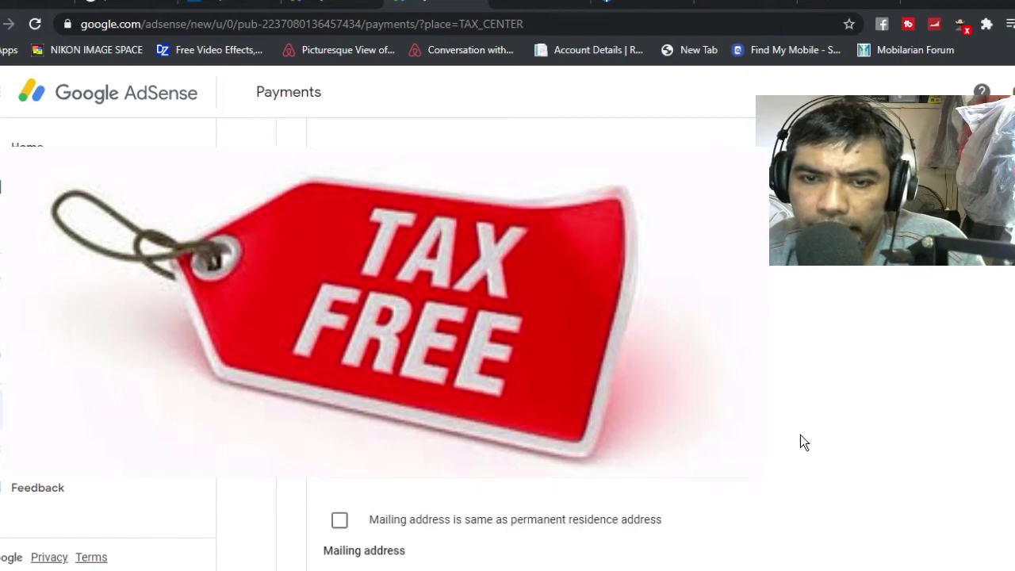
{"action": "left_click", "coordinate": [366, 464]}
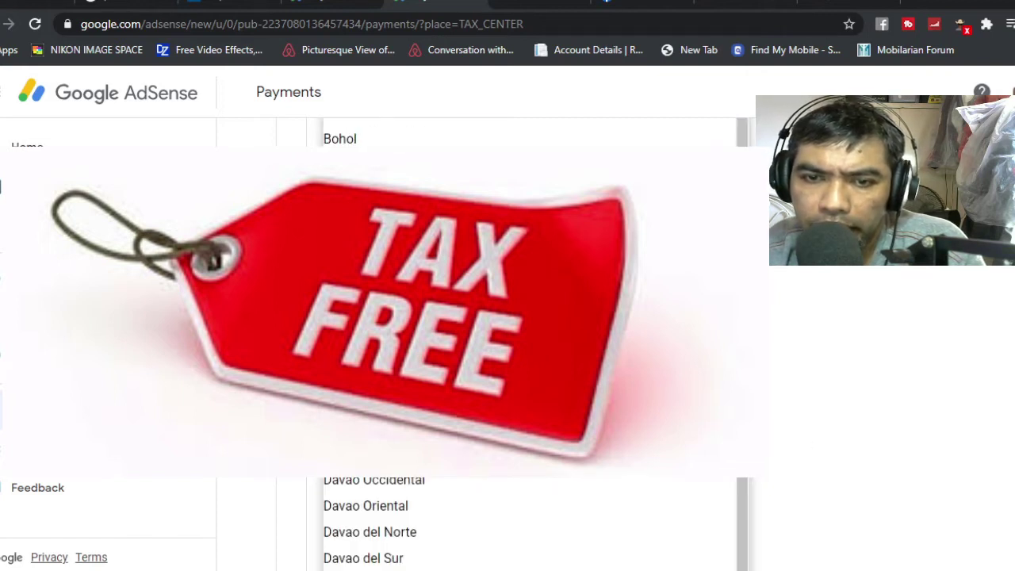
{"action": "left_click", "coordinate": [417, 480]}
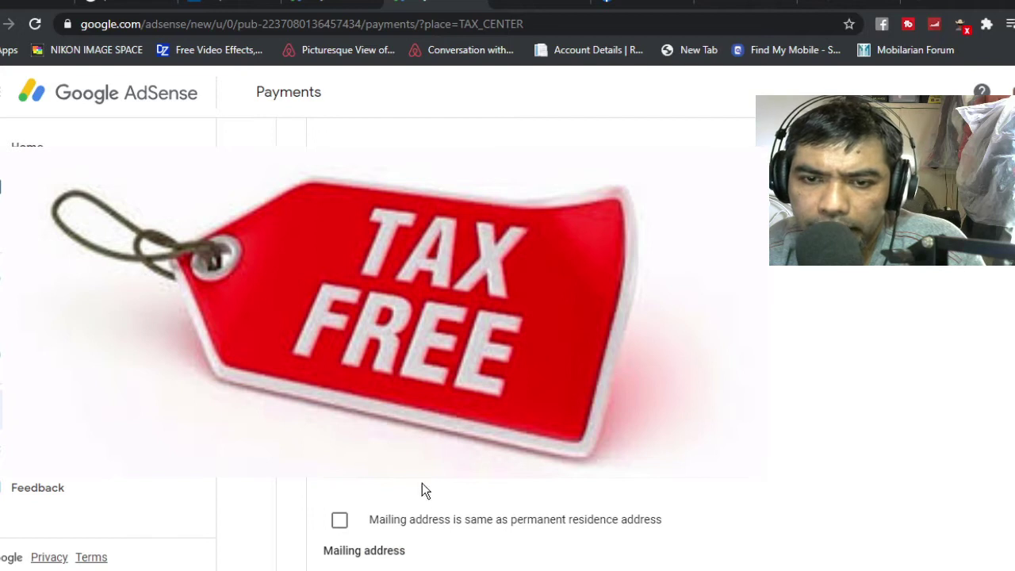
Mark the mailing address as the same as the permanent residence address, check the entries, and continue to the Tax treaty section
{"action": "scroll", "coordinate": [406, 482], "scroll_direction": "down", "scroll_amount": 1}
{"action": "scroll", "coordinate": [406, 481], "scroll_direction": "down", "scroll_amount": 1}
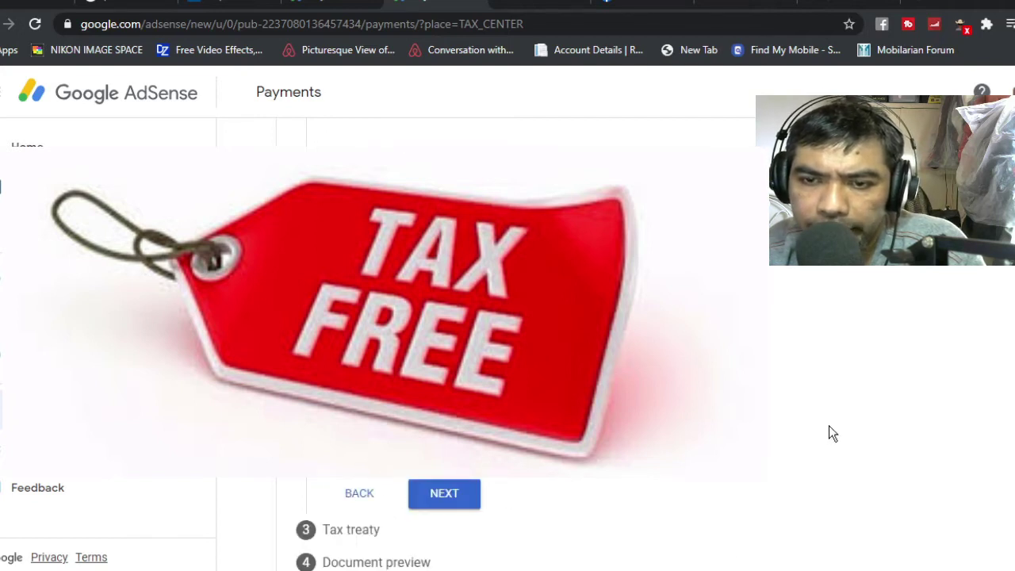
{"action": "scroll", "coordinate": [829, 425], "scroll_direction": "down", "scroll_amount": 1}
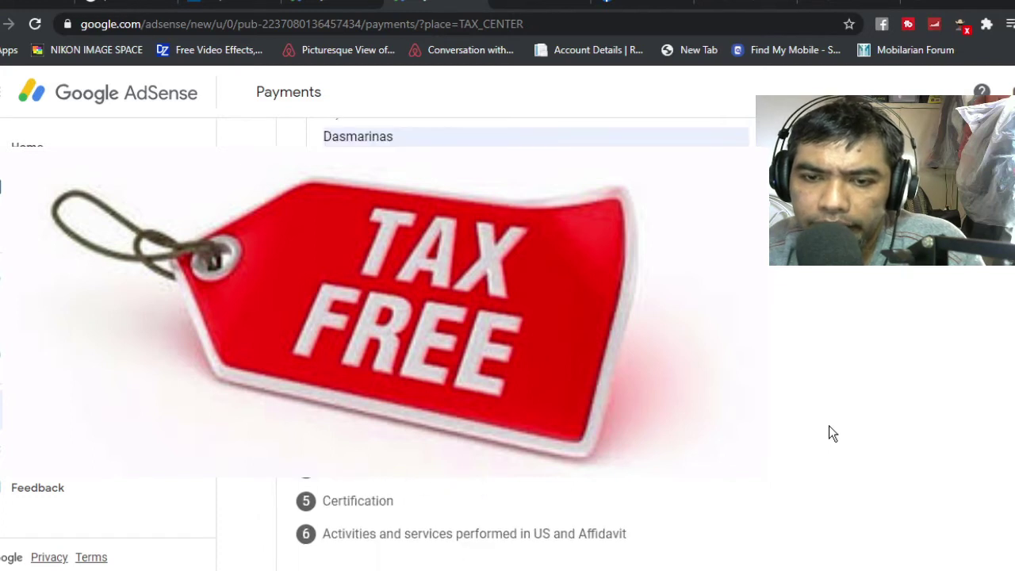
{"action": "scroll", "coordinate": [782, 441], "scroll_direction": "up", "scroll_amount": 1}
{"action": "scroll", "coordinate": [782, 442], "scroll_direction": "up", "scroll_amount": 1}
{"action": "scroll", "coordinate": [782, 442], "scroll_direction": "down", "scroll_amount": 1}
{"action": "scroll", "coordinate": [782, 443], "scroll_direction": "up", "scroll_amount": 1}
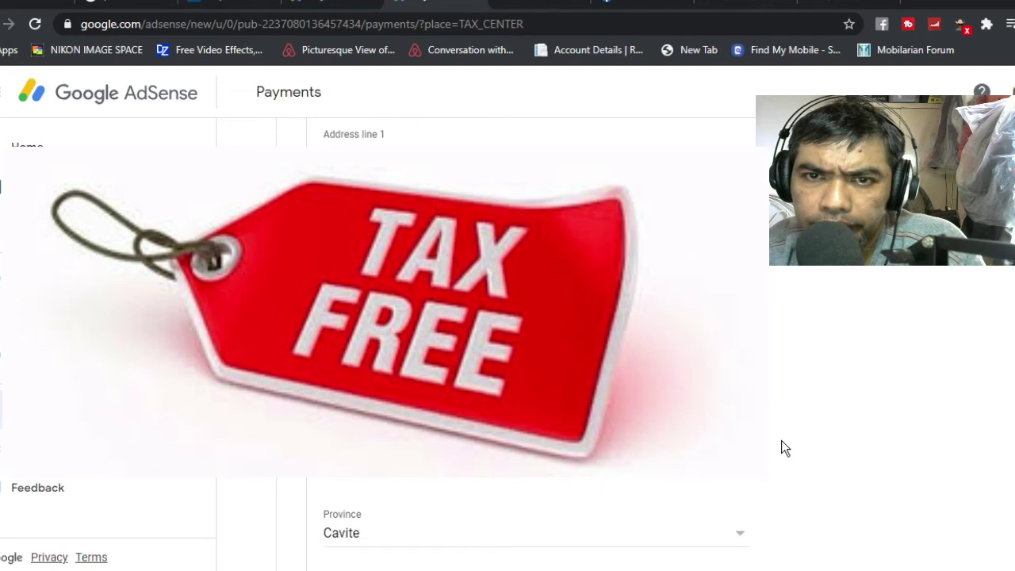
{"action": "scroll", "coordinate": [781, 441], "scroll_direction": "down", "scroll_amount": 1}
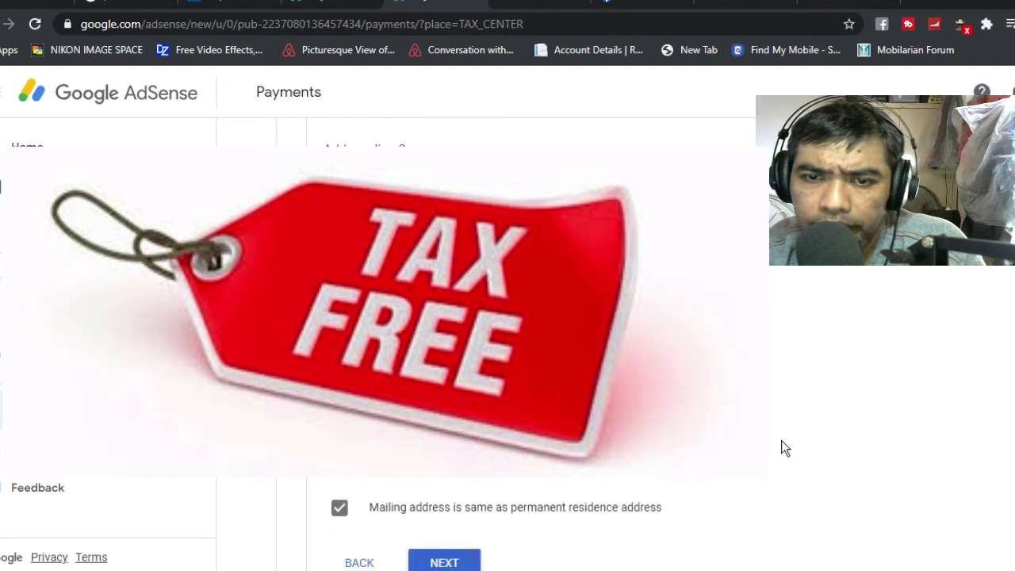
{"action": "scroll", "coordinate": [781, 441], "scroll_direction": "down", "scroll_amount": 3}
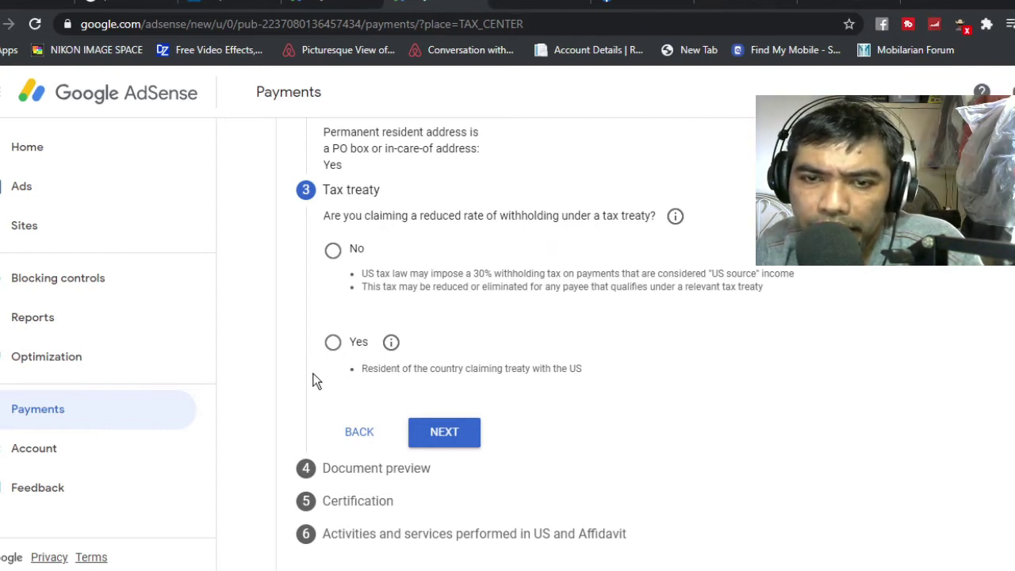
Answer Yes to claiming a reduced rate of withholding under a tax treaty and choose Philippines as the treaty country
{"action": "left_click", "coordinate": [332, 344]}
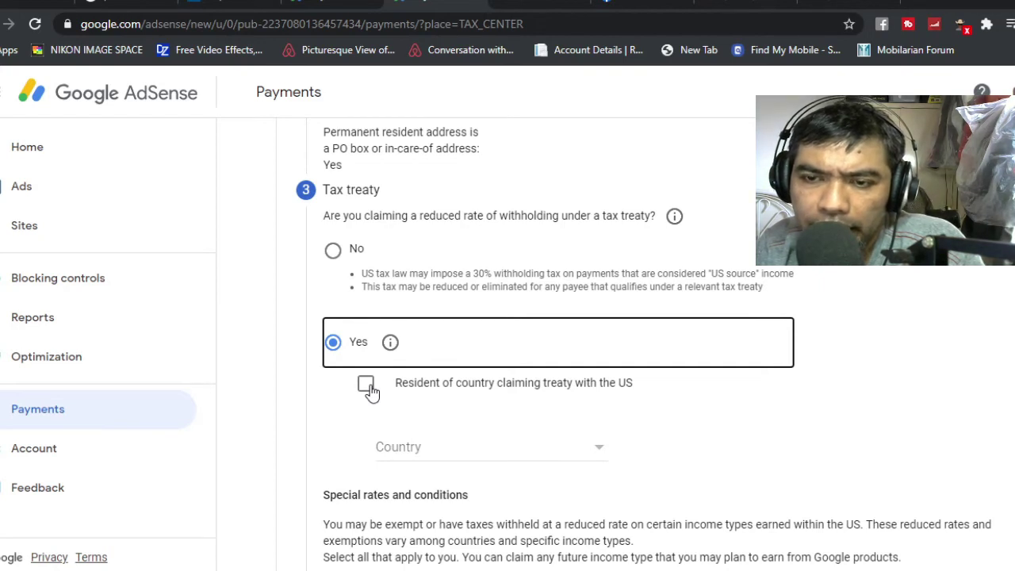
{"action": "left_click", "coordinate": [437, 454]}
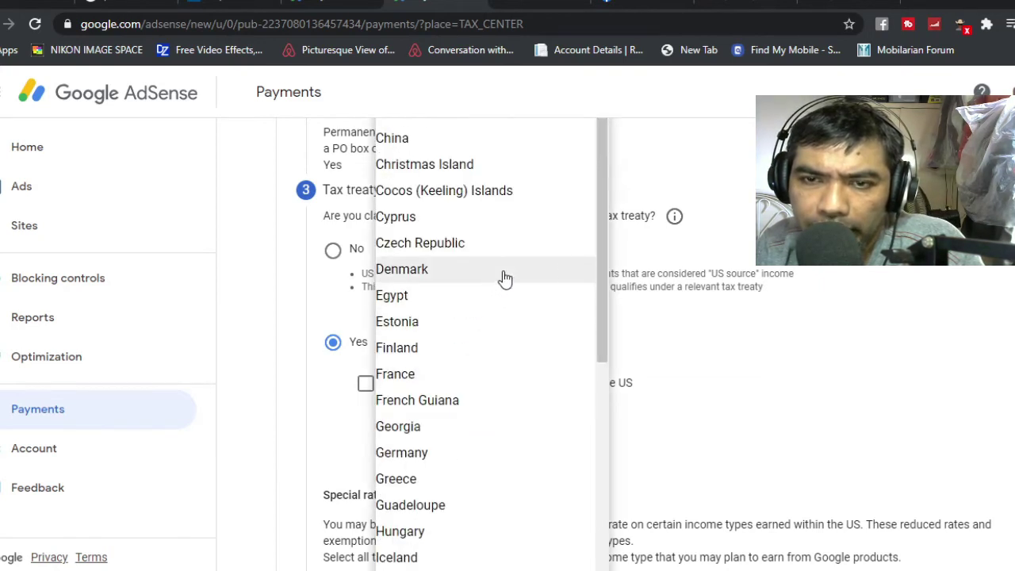
{"action": "left_click_drag", "start_coordinate": [605, 251], "coordinate": [600, 570]}
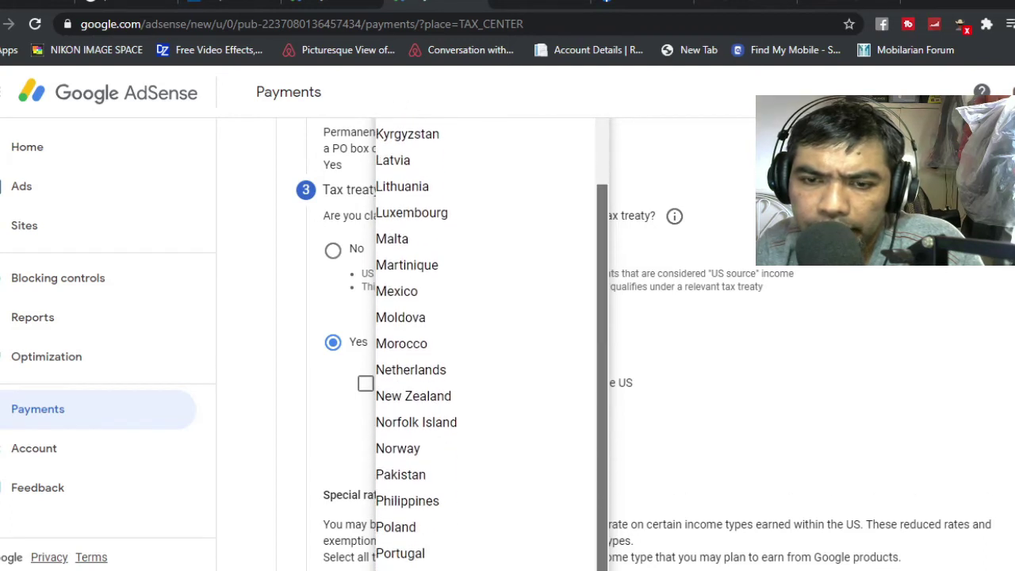
{"action": "left_click", "coordinate": [400, 501]}
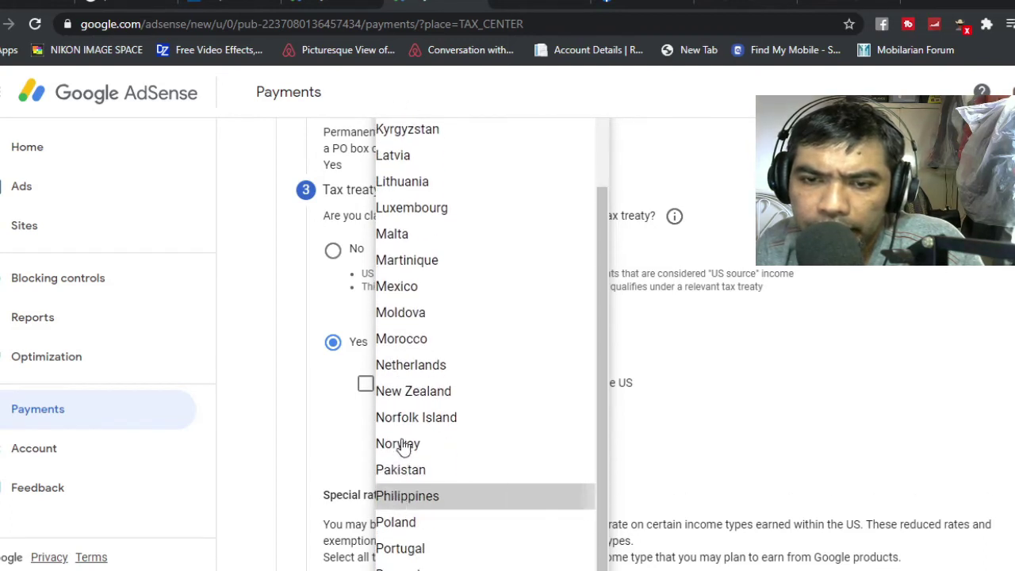
Confirm residency in the country claiming a treaty with the US and review the Special rates and conditions section
{"action": "left_click", "coordinate": [365, 384]}
{"action": "scroll", "coordinate": [740, 408], "scroll_direction": "down", "scroll_amount": 2}
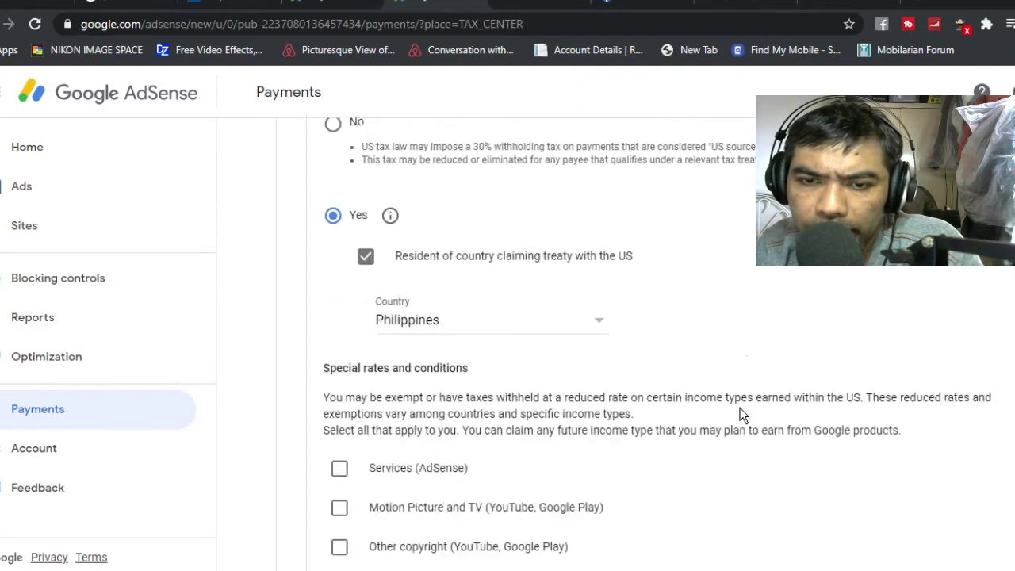
{"action": "scroll", "coordinate": [742, 414], "scroll_direction": "down", "scroll_amount": 1}
{"action": "scroll", "coordinate": [742, 414], "scroll_direction": "up", "scroll_amount": 3}
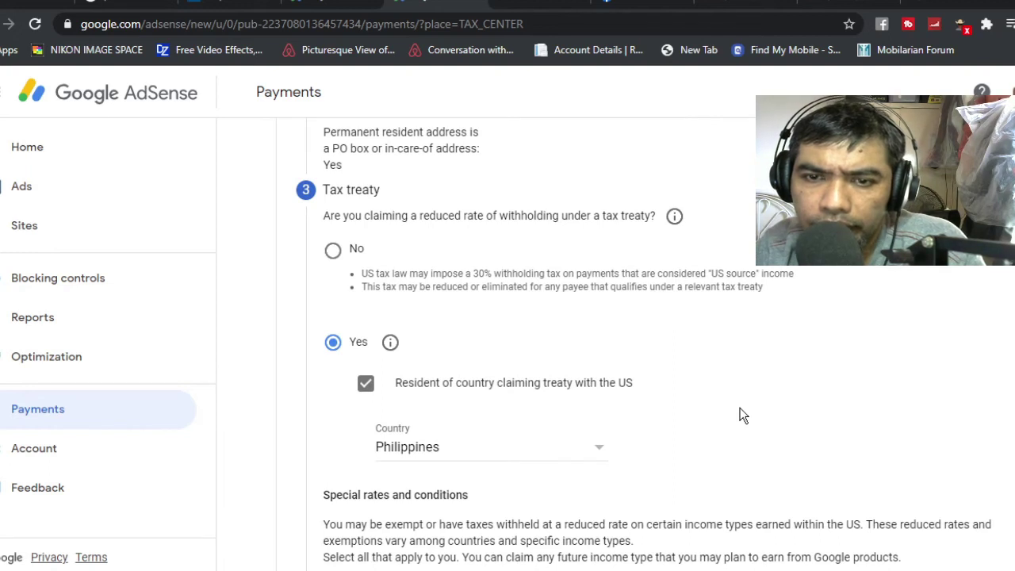
{"action": "scroll", "coordinate": [740, 408], "scroll_direction": "down", "scroll_amount": 4}
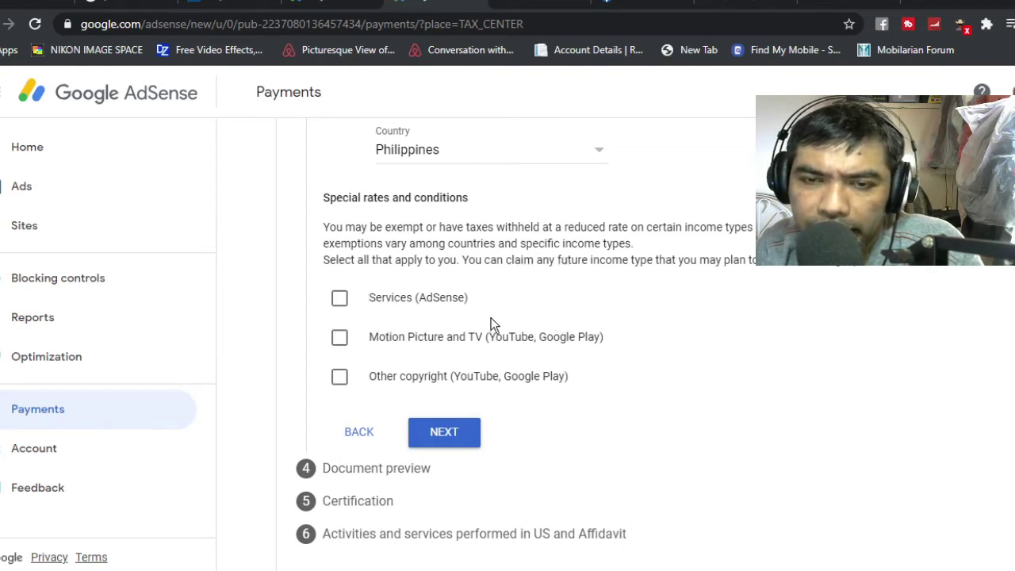
Claim the special rate for Services (AdSense) under Article 8 and paragraph 1 with a 0% (reduced rate) withholding rate
{"action": "left_click", "coordinate": [338, 300]}
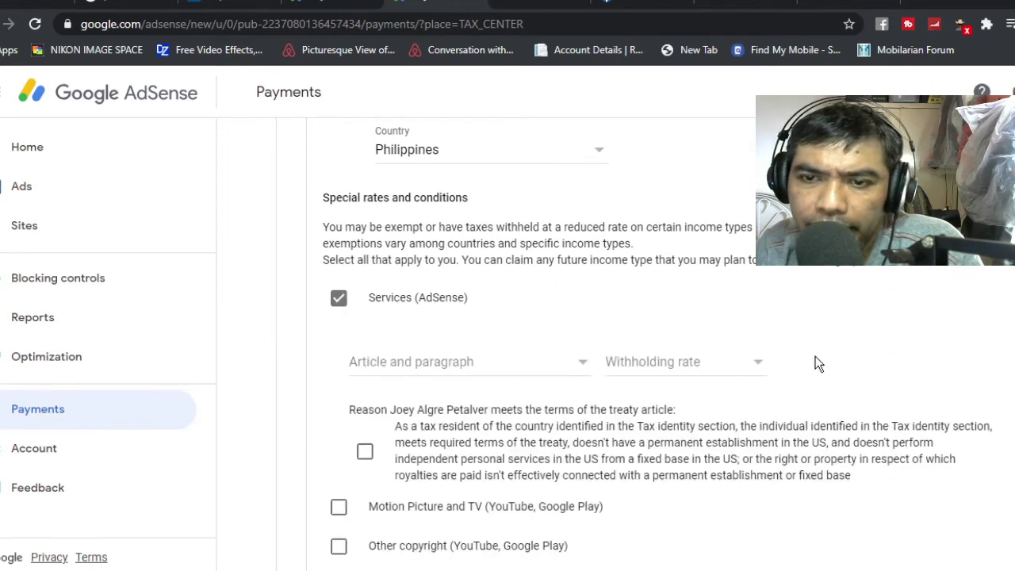
{"action": "left_click", "coordinate": [529, 371]}
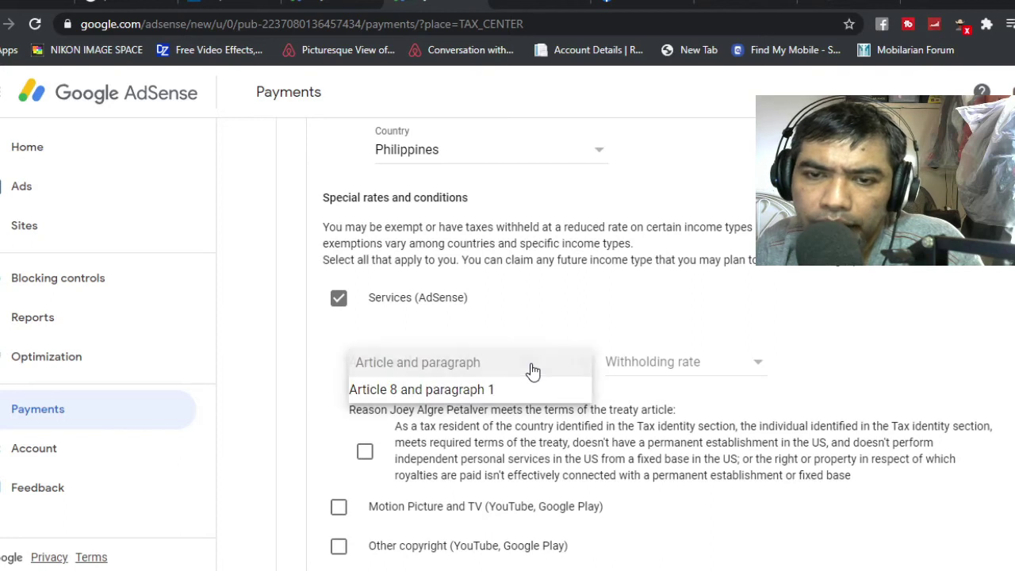
{"action": "left_click", "coordinate": [450, 390]}
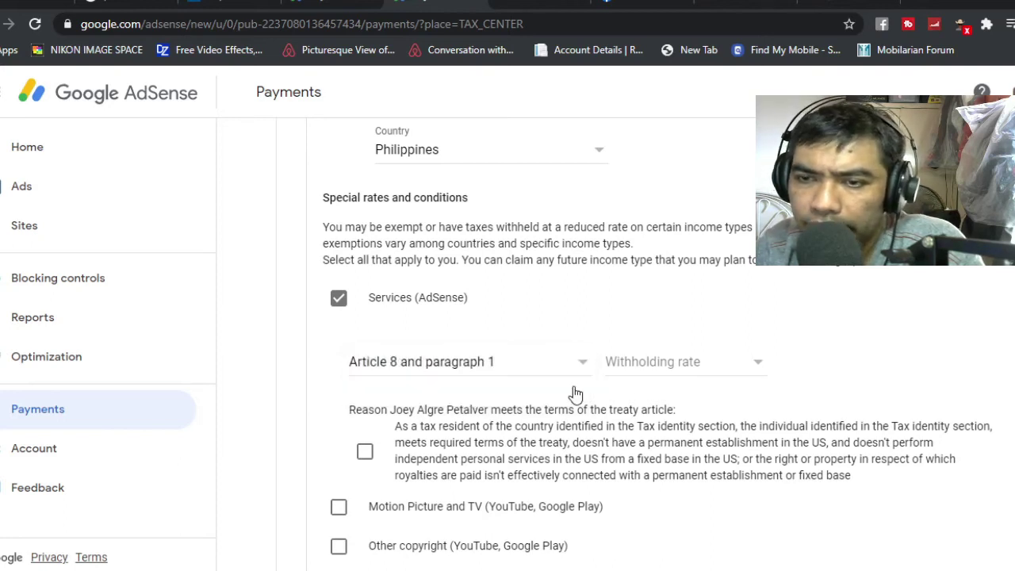
{"action": "left_click", "coordinate": [670, 369]}
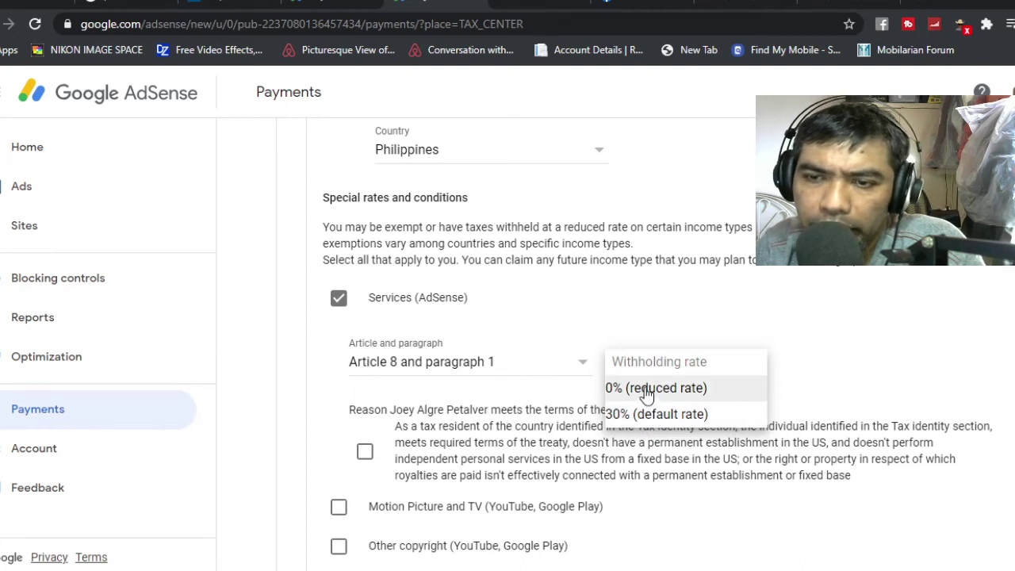
{"action": "left_click", "coordinate": [646, 390]}
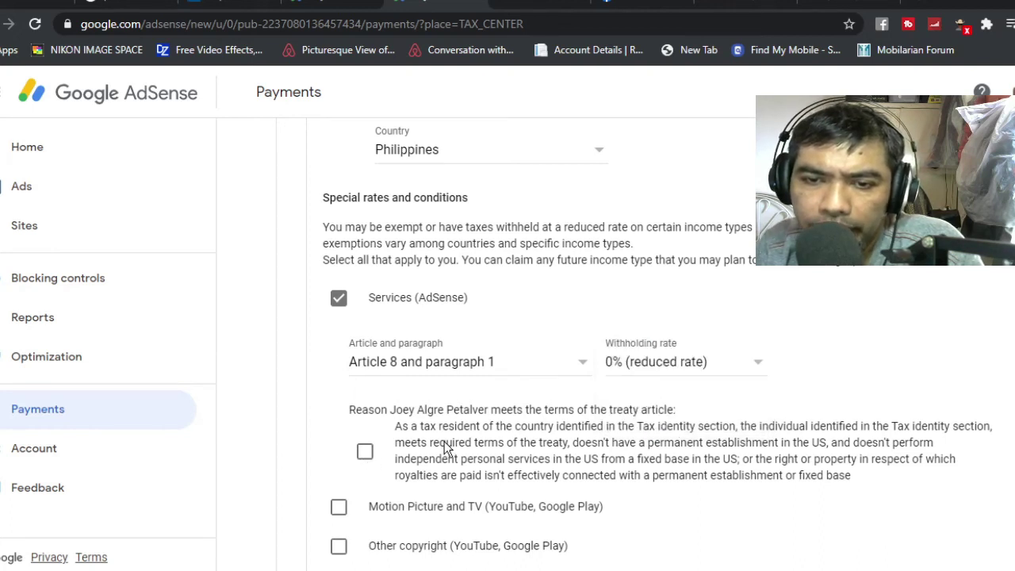
Confirm the reason for meeting the terms of the treaty article and continue to the Document preview section
{"action": "scroll", "coordinate": [445, 448], "scroll_direction": "down", "scroll_amount": 2}
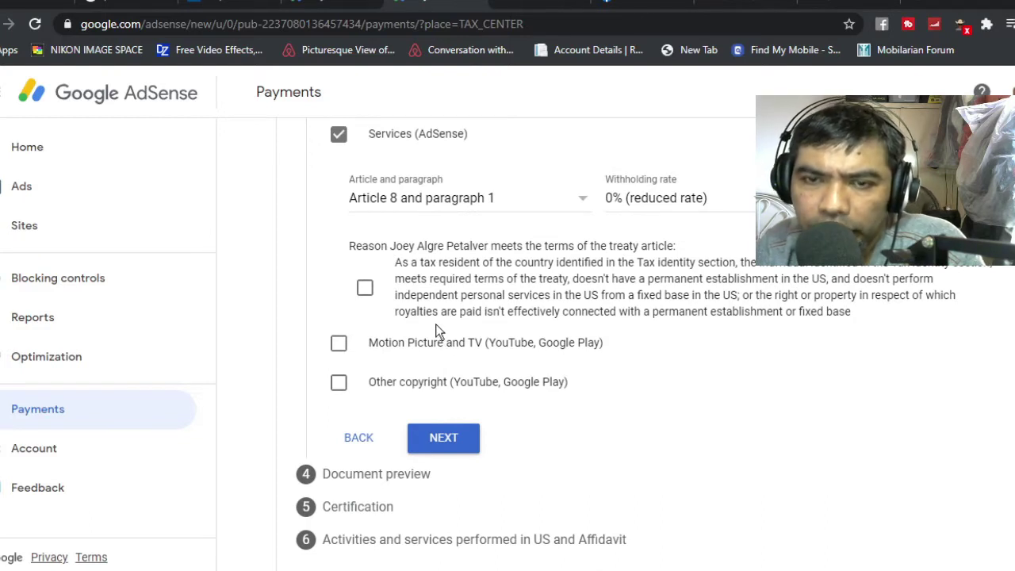
{"action": "left_click", "coordinate": [365, 289]}
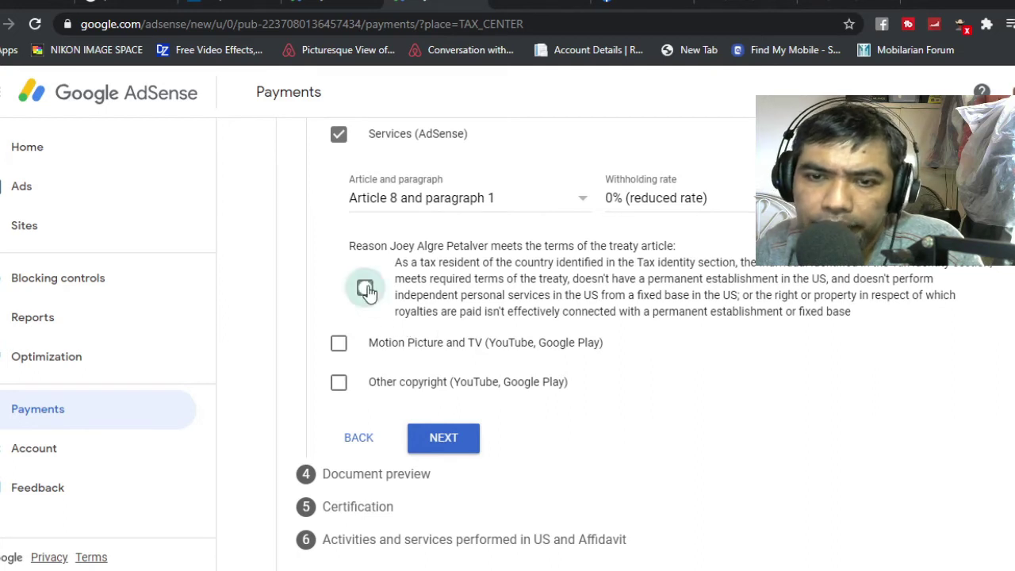
{"action": "left_click", "coordinate": [443, 441]}
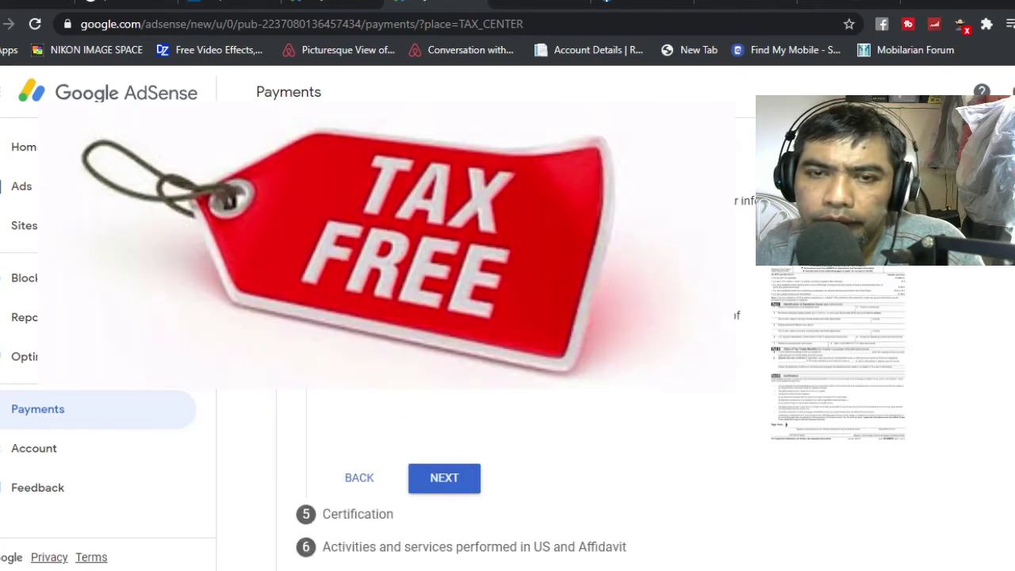
Review the entries and the generated W-8BEN forms, confirm they are true, correct and complete, and continue to Certification
{"action": "scroll", "coordinate": [523, 476], "scroll_direction": "up", "scroll_amount": 2}
{"action": "scroll", "coordinate": [524, 476], "scroll_direction": "down", "scroll_amount": 3}
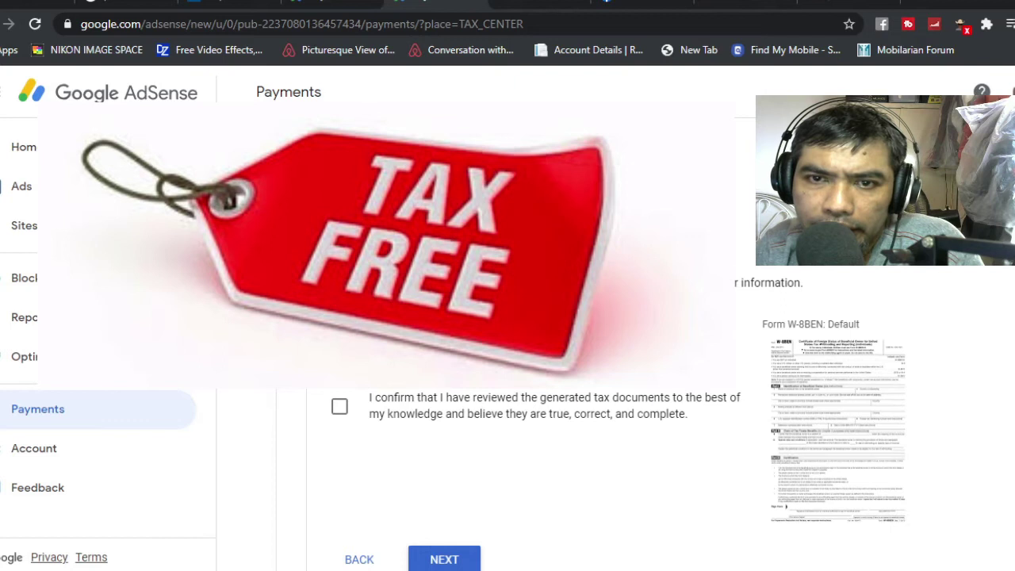
{"action": "scroll", "coordinate": [523, 436], "scroll_direction": "up", "scroll_amount": 2}
{"action": "scroll", "coordinate": [523, 436], "scroll_direction": "down", "scroll_amount": 3}
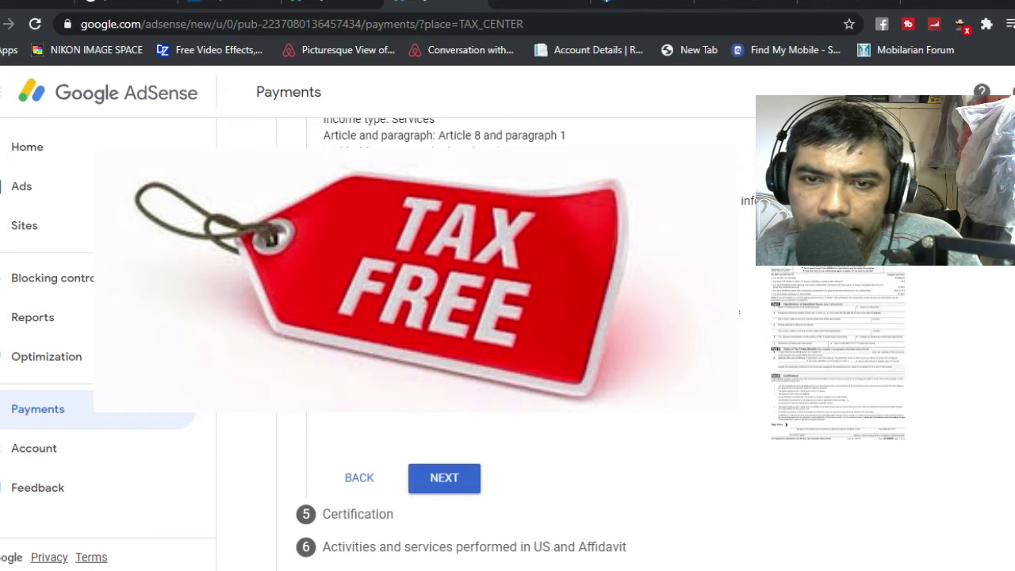
{"action": "scroll", "coordinate": [508, 357], "scroll_direction": "up", "scroll_amount": 10}
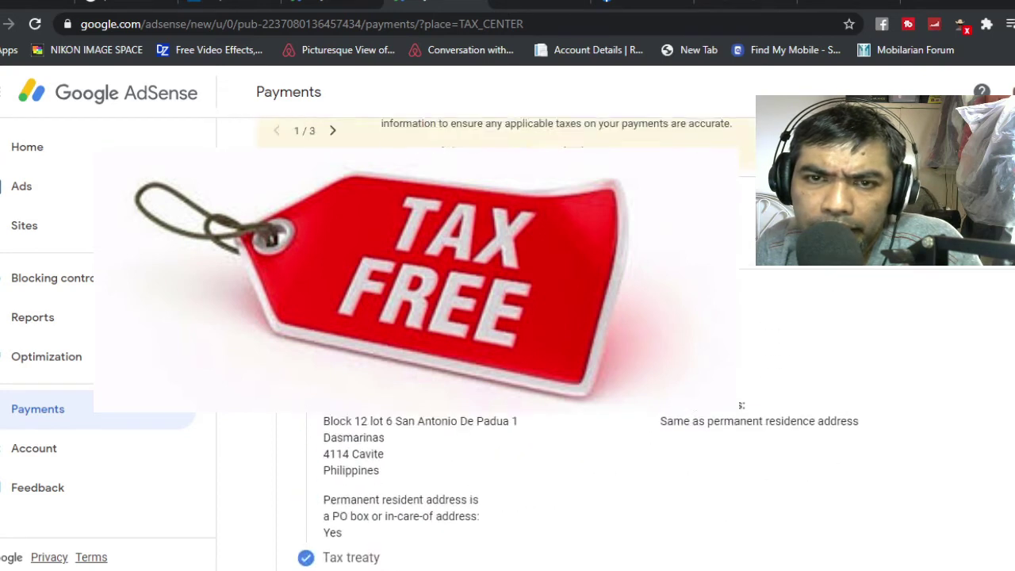
{"action": "scroll", "coordinate": [507, 357], "scroll_direction": "down", "scroll_amount": 5}
{"action": "scroll", "coordinate": [507, 357], "scroll_direction": "up", "scroll_amount": 2}
{"action": "scroll", "coordinate": [508, 357], "scroll_direction": "down", "scroll_amount": 2}
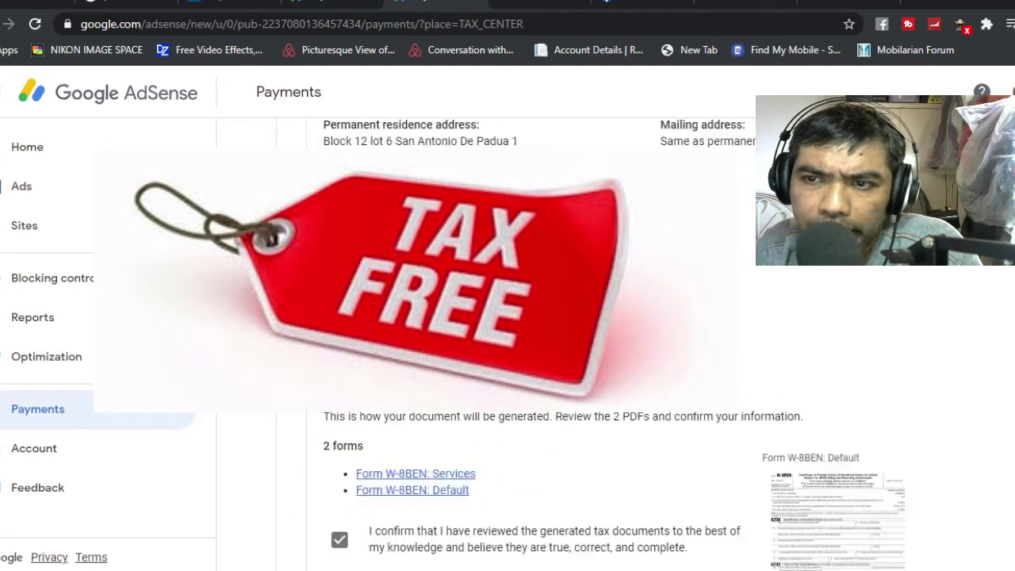
{"action": "scroll", "coordinate": [508, 357], "scroll_direction": "down", "scroll_amount": 2}
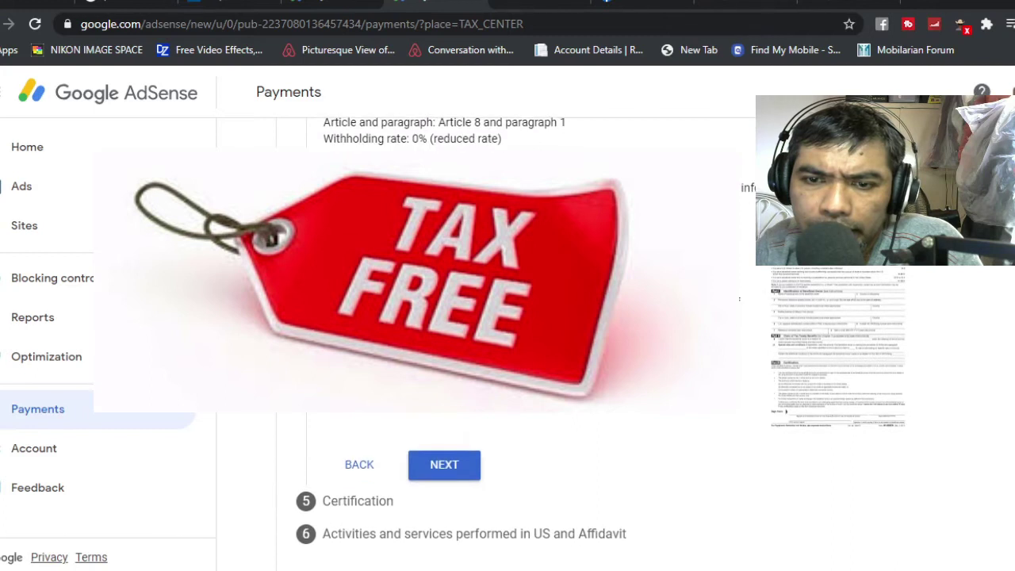
{"action": "left_click", "coordinate": [454, 474]}
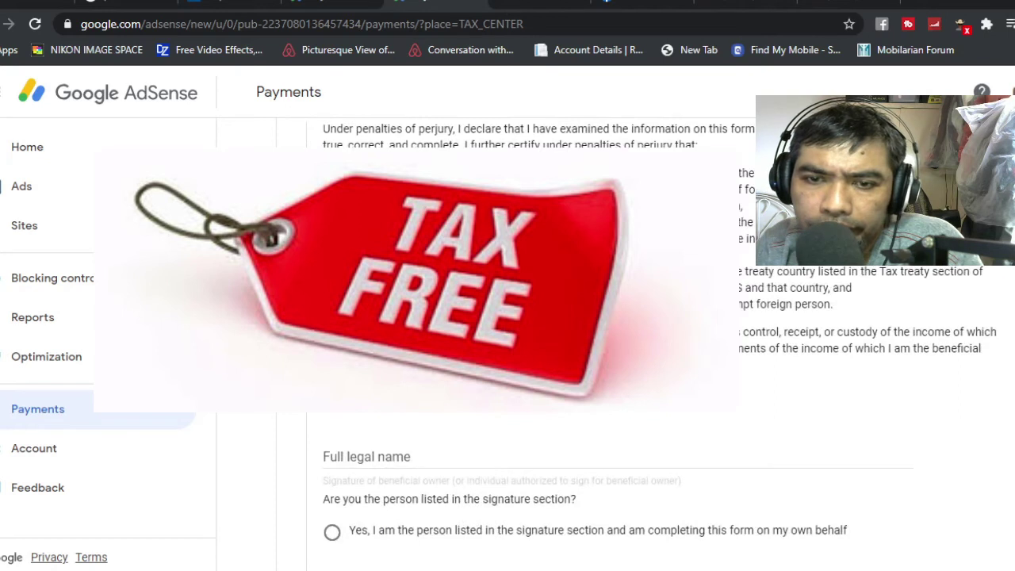
Read the certification statement and sign it with the full legal name, checking it against the payments profile settings
{"action": "scroll", "coordinate": [559, 392], "scroll_direction": "up", "scroll_amount": 1}
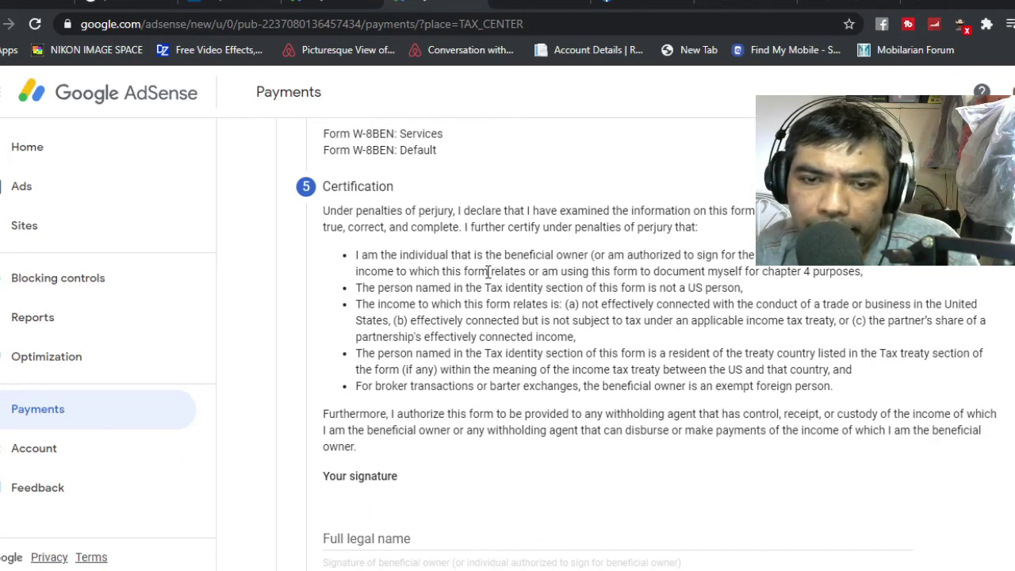
{"action": "scroll", "coordinate": [488, 272], "scroll_direction": "down", "scroll_amount": 1}
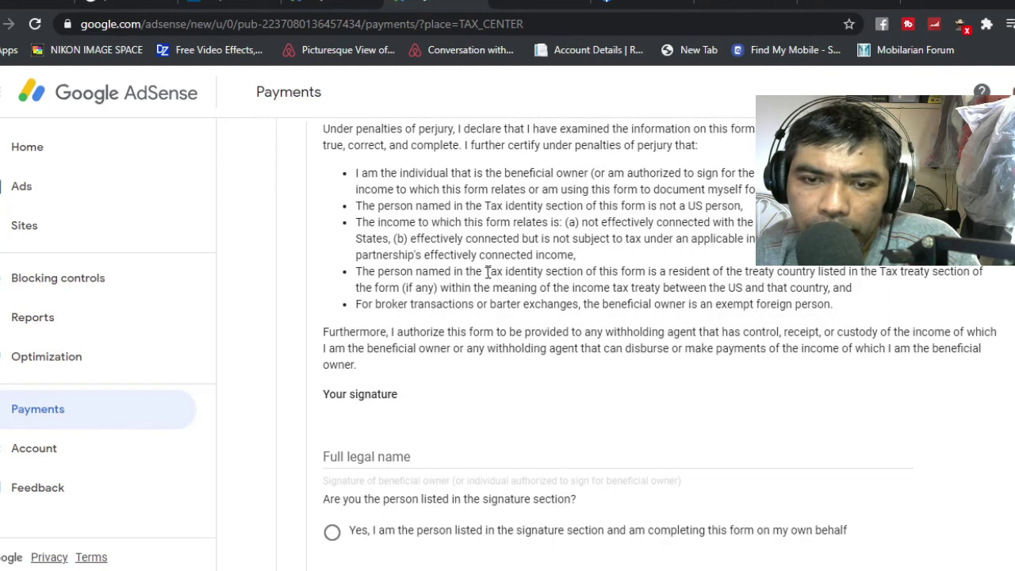
{"action": "scroll", "coordinate": [488, 272], "scroll_direction": "down", "scroll_amount": 1}
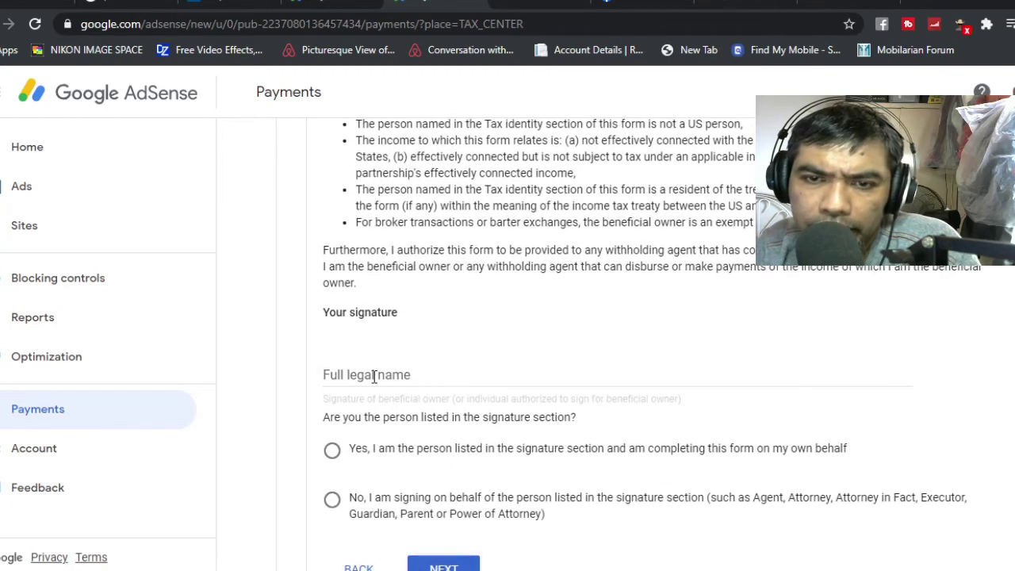
{"action": "left_click", "coordinate": [516, 372]}
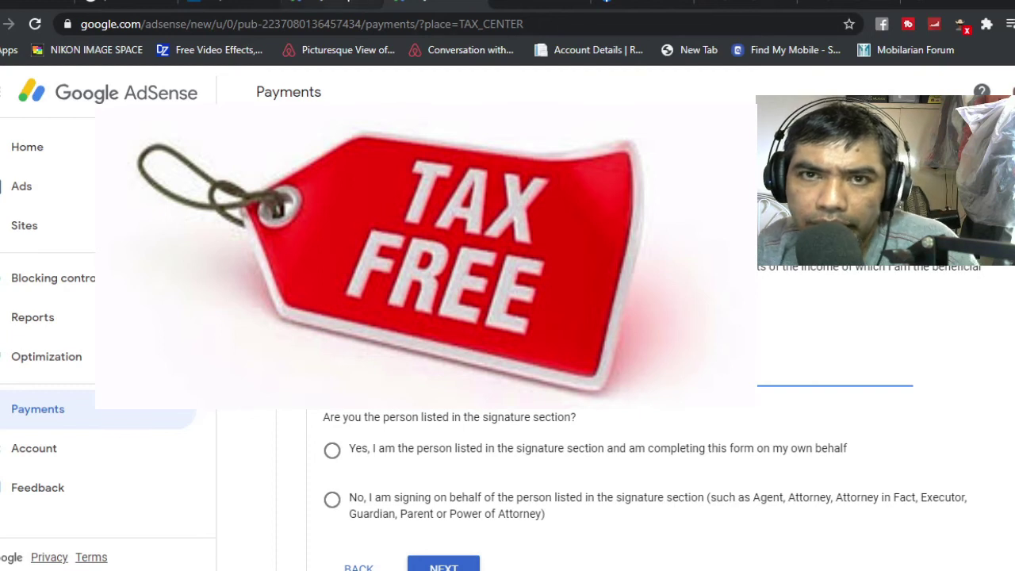
{"action": "key", "text": "ctrl+shift+Tab"}
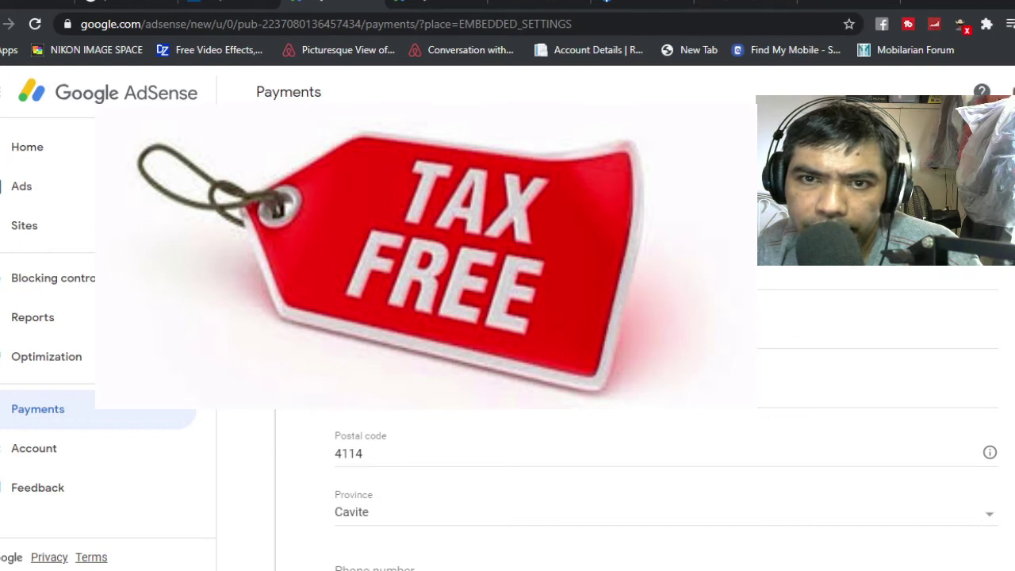
{"action": "key", "text": "ctrl+Tab"}
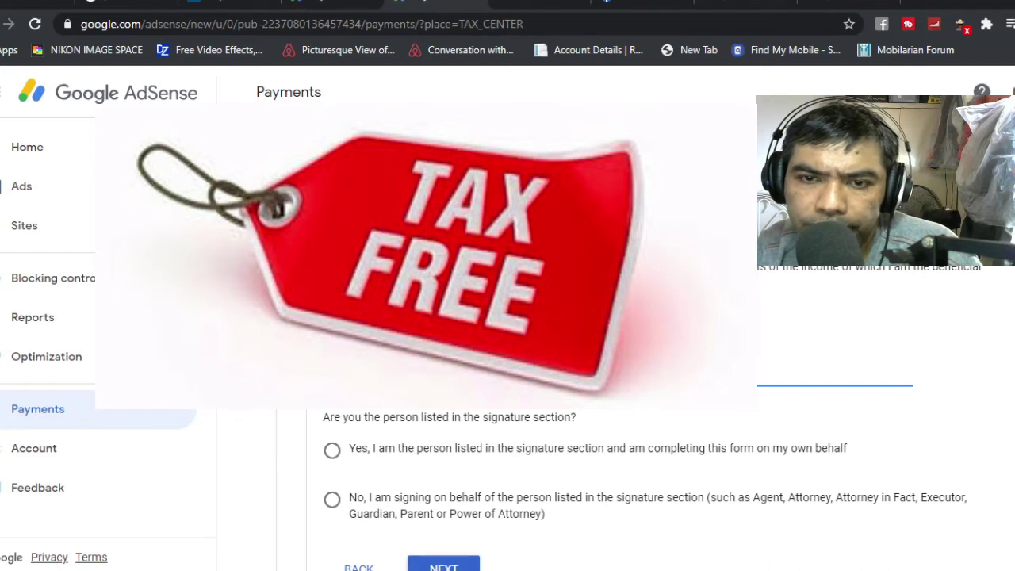
{"action": "scroll", "coordinate": [634, 436], "scroll_direction": "down", "scroll_amount": 1}
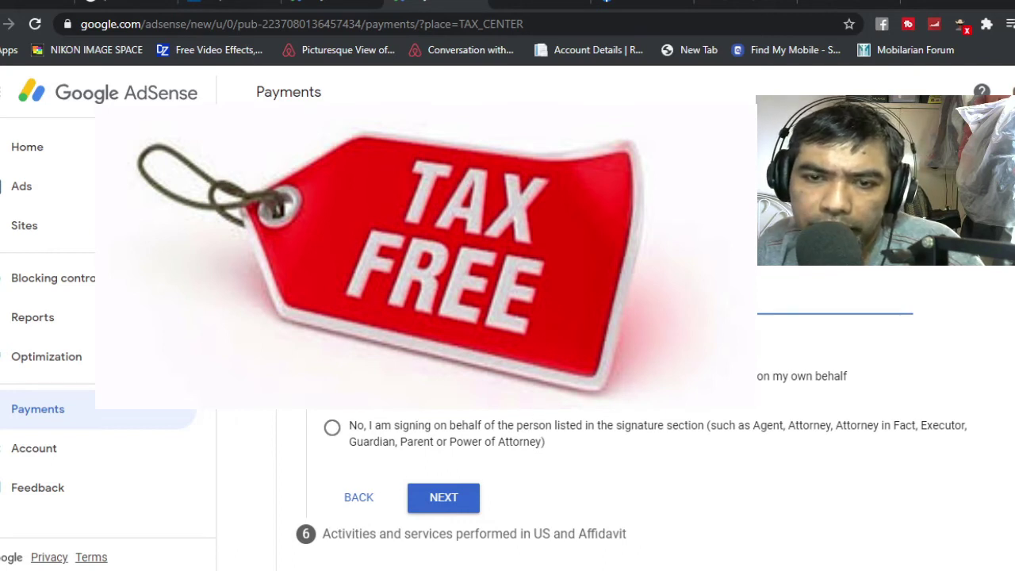
Confirm being the person listed in the signature section, recheck the form, and continue to Activities and services performed in US and Affidavit
{"action": "left_click", "coordinate": [331, 377]}
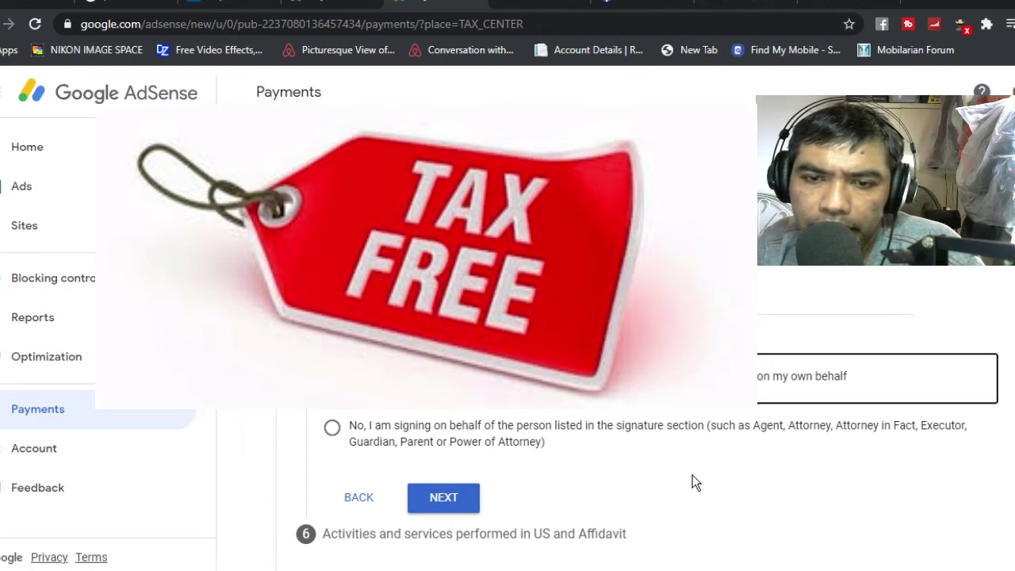
{"action": "scroll", "coordinate": [693, 475], "scroll_direction": "up", "scroll_amount": 5}
{"action": "scroll", "coordinate": [694, 481], "scroll_direction": "up", "scroll_amount": 10}
{"action": "scroll", "coordinate": [680, 473], "scroll_direction": "down", "scroll_amount": 12}
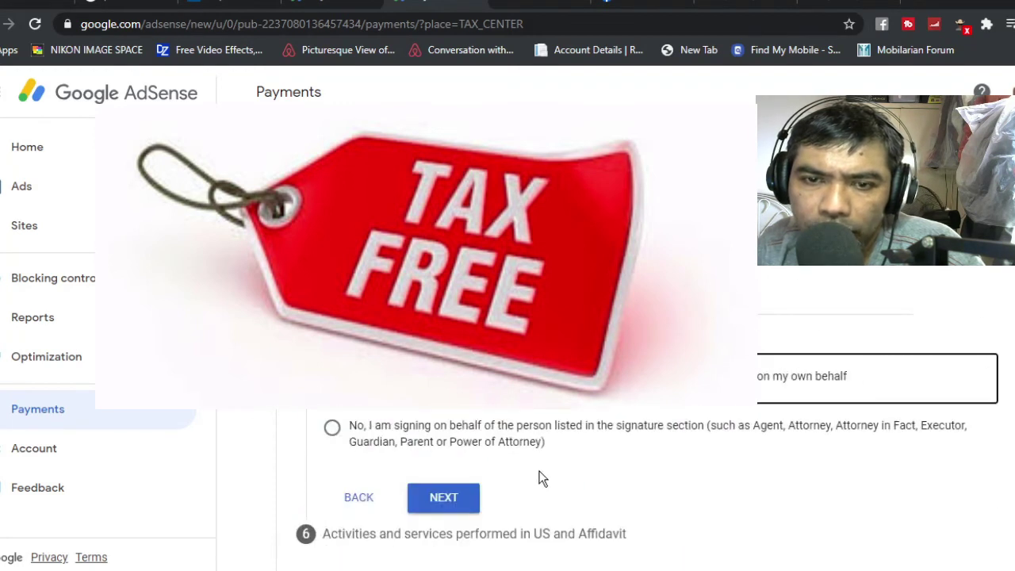
{"action": "left_click", "coordinate": [444, 498]}
Answer the question about activities within the US and declare tax info for an existing payments profile that has previously received payments
{"action": "scroll", "coordinate": [654, 476], "scroll_direction": "up", "scroll_amount": 2}
{"action": "scroll", "coordinate": [654, 475], "scroll_direction": "down", "scroll_amount": 2}
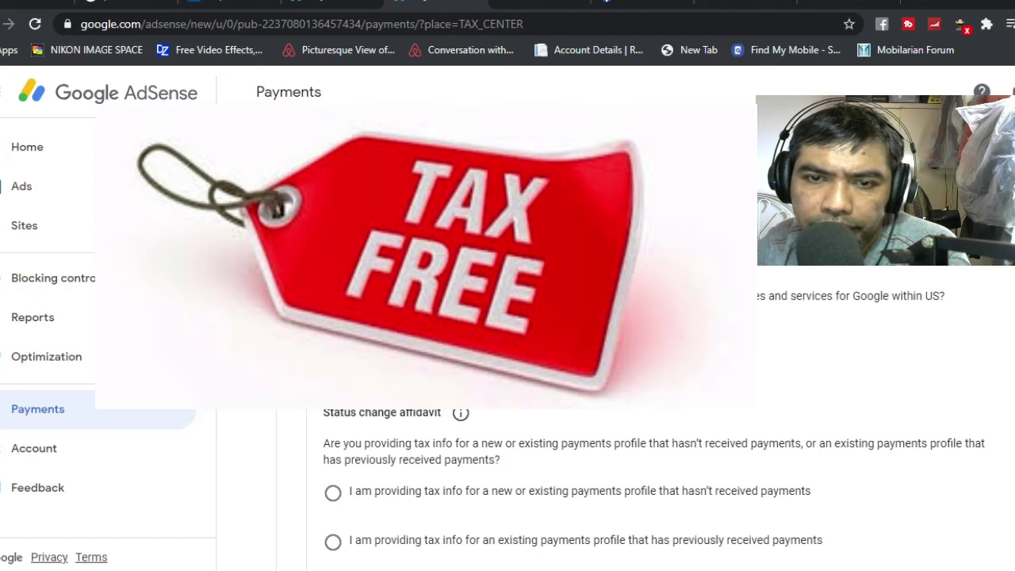
{"action": "scroll", "coordinate": [555, 417], "scroll_direction": "down", "scroll_amount": 1}
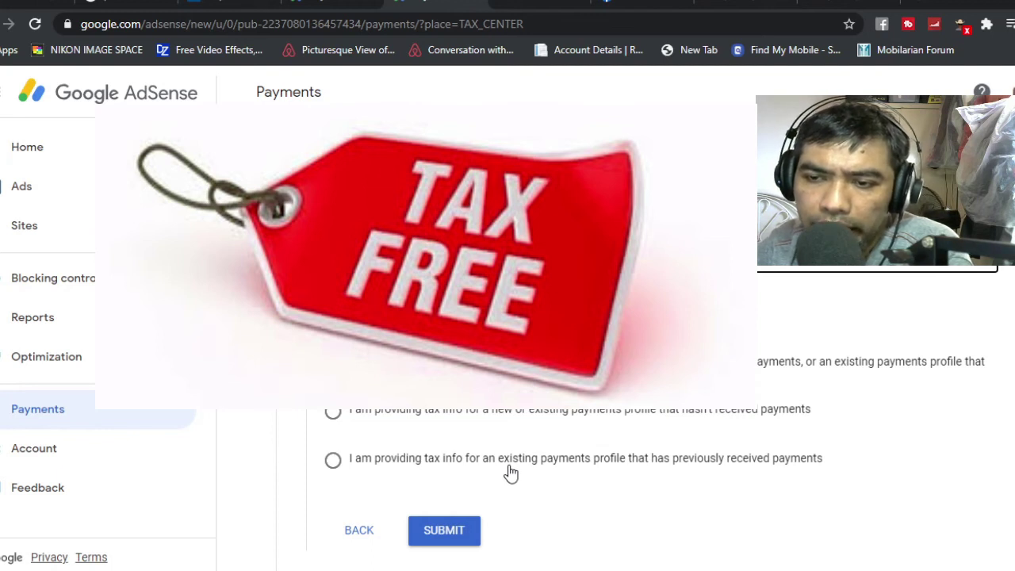
{"action": "left_click", "coordinate": [333, 461]}
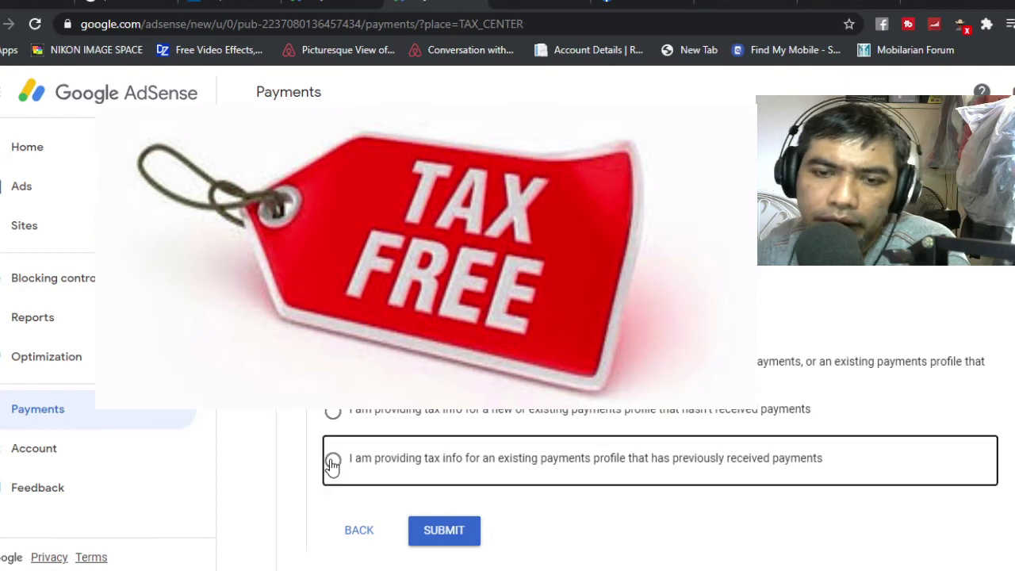
Declare the information unchanged since January 1, 2020, leave Changes blank, submit the tax form, and dismiss the feedback survey
{"action": "scroll", "coordinate": [531, 491], "scroll_direction": "down", "scroll_amount": 1}
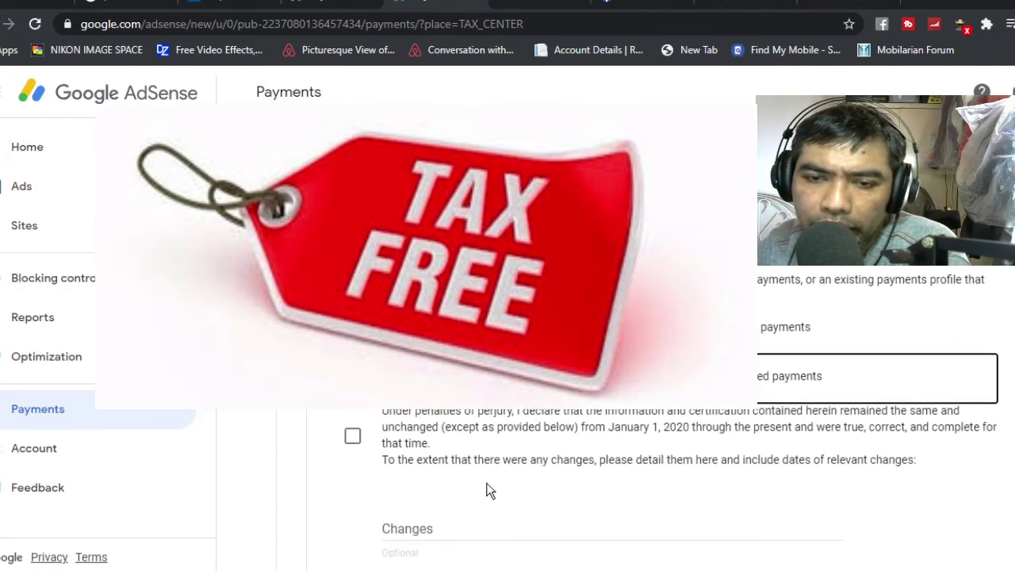
{"action": "scroll", "coordinate": [373, 465], "scroll_direction": "down", "scroll_amount": 1}
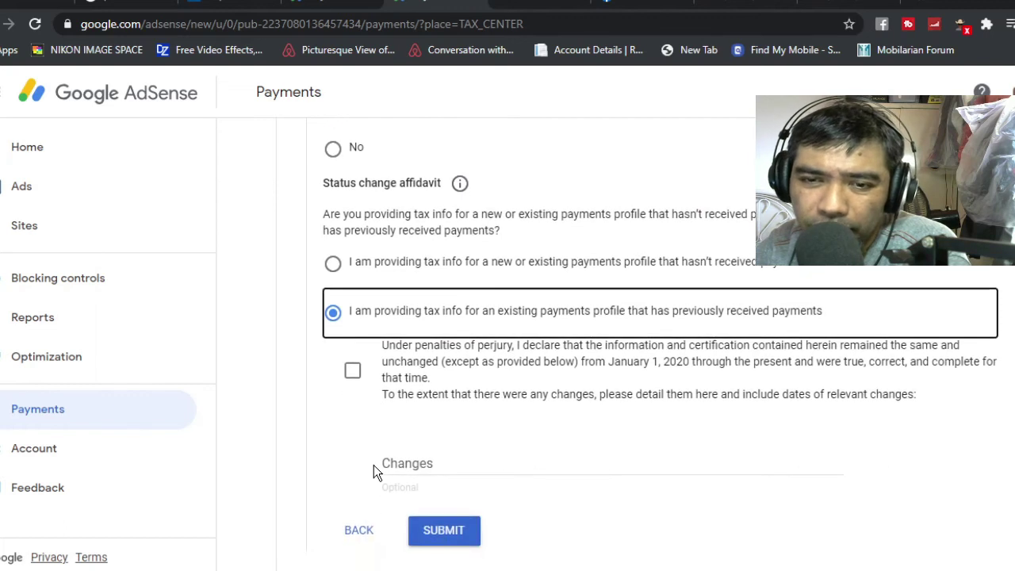
{"action": "left_click", "coordinate": [353, 375]}
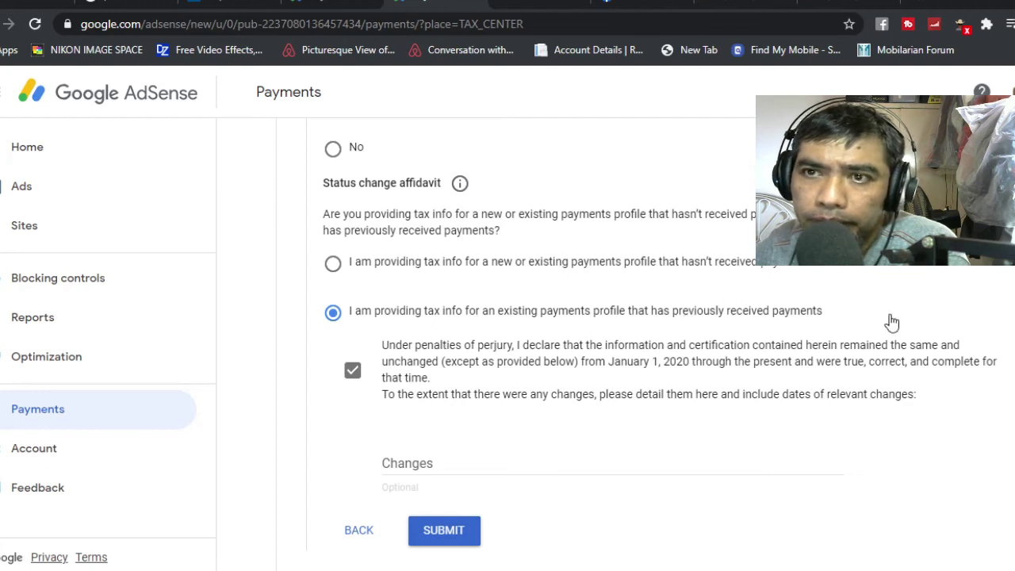
{"action": "left_click", "coordinate": [443, 531]}
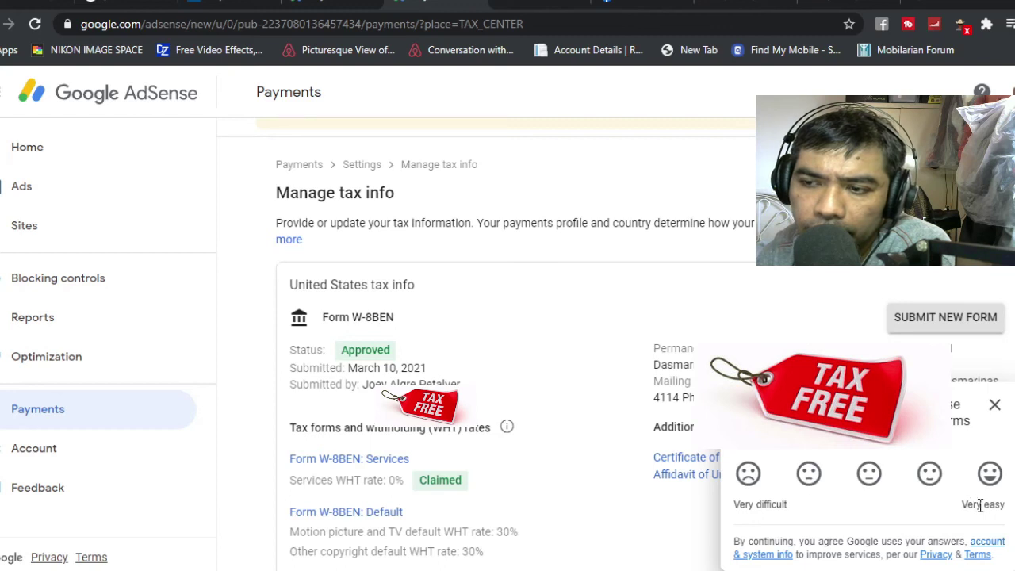
{"action": "left_click", "coordinate": [995, 404]}
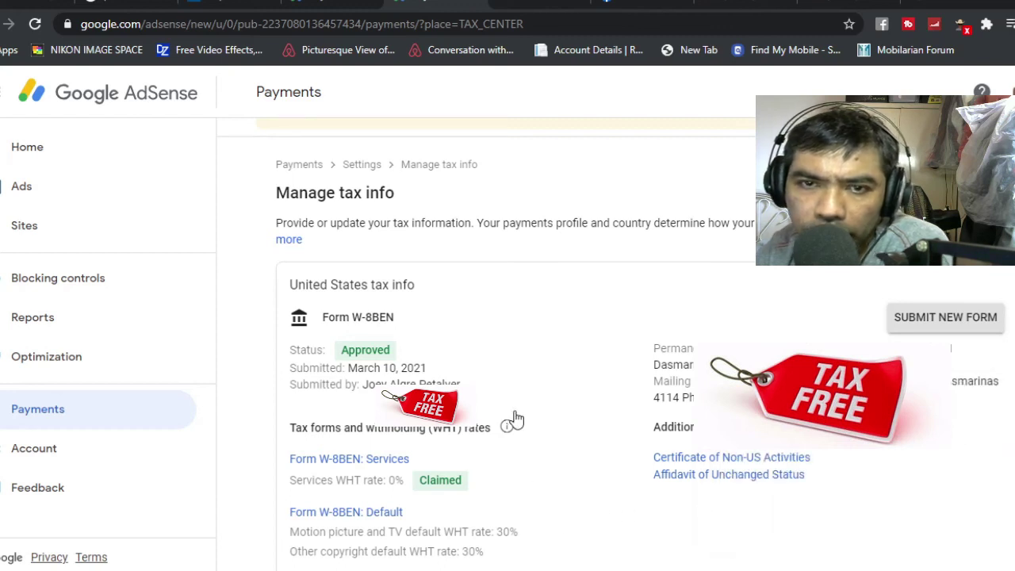